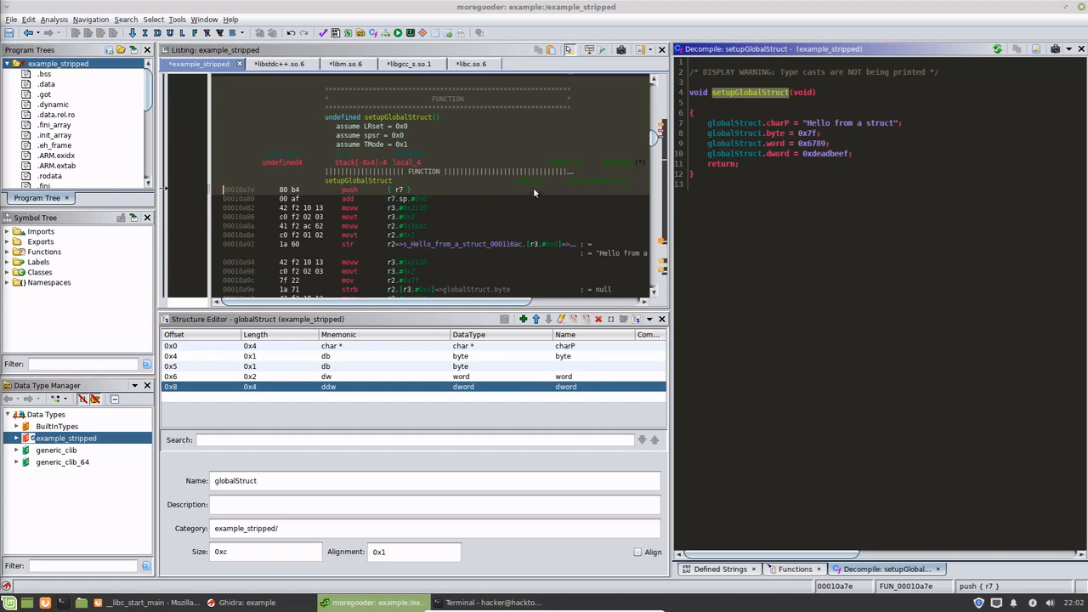
Highlight globalStruct's uses and the setupGlobalStruct name in the Decompiler
{"action": "left_click", "coordinate": [763, 125]}
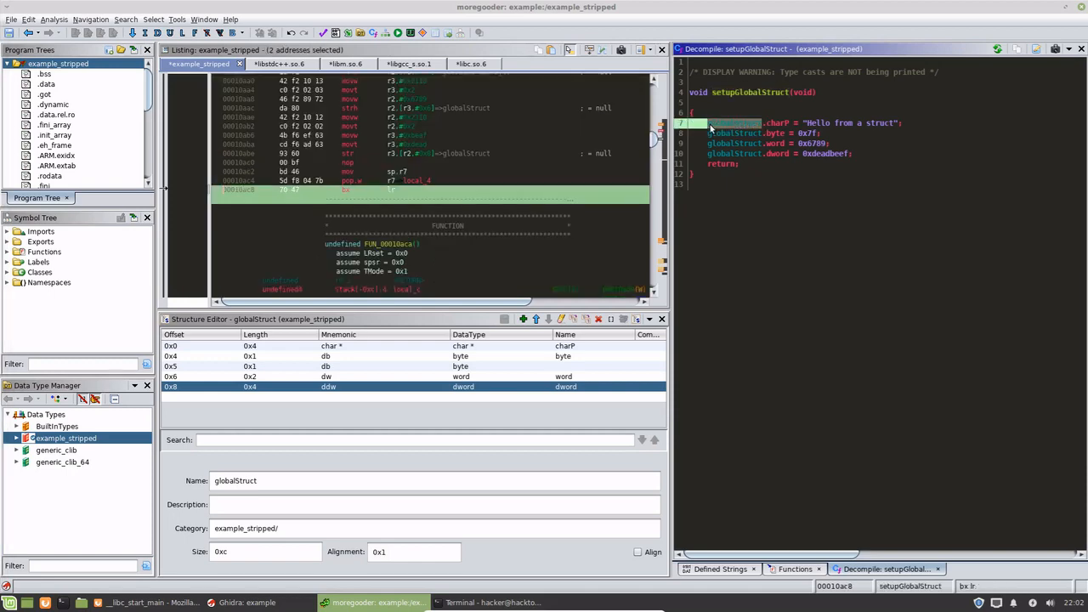
{"action": "left_click", "coordinate": [727, 92]}
{"action": "mouse_move", "coordinate": [611, 183]}
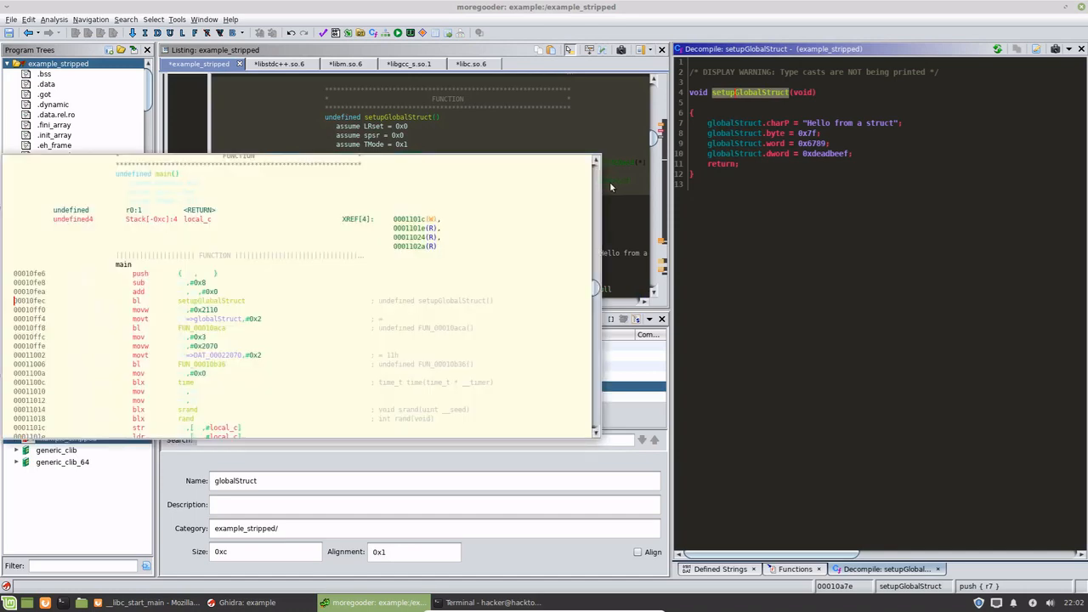
Navigate to main, view globalStruct's data in memory, then return to setupGlobalStruct's code
{"action": "double_click", "coordinate": [610, 180]}
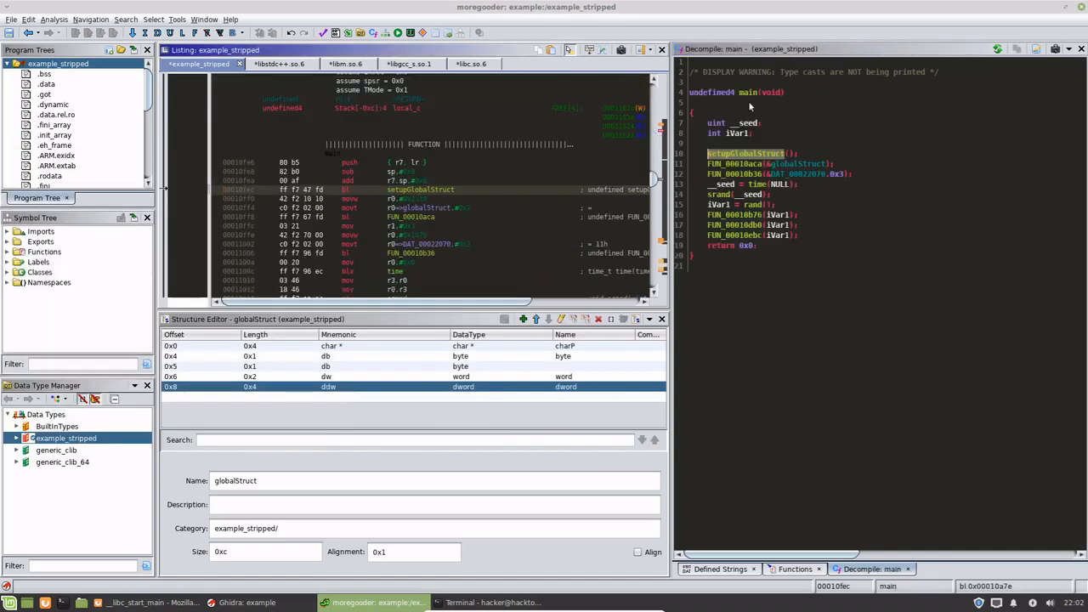
{"action": "double_click", "coordinate": [790, 165]}
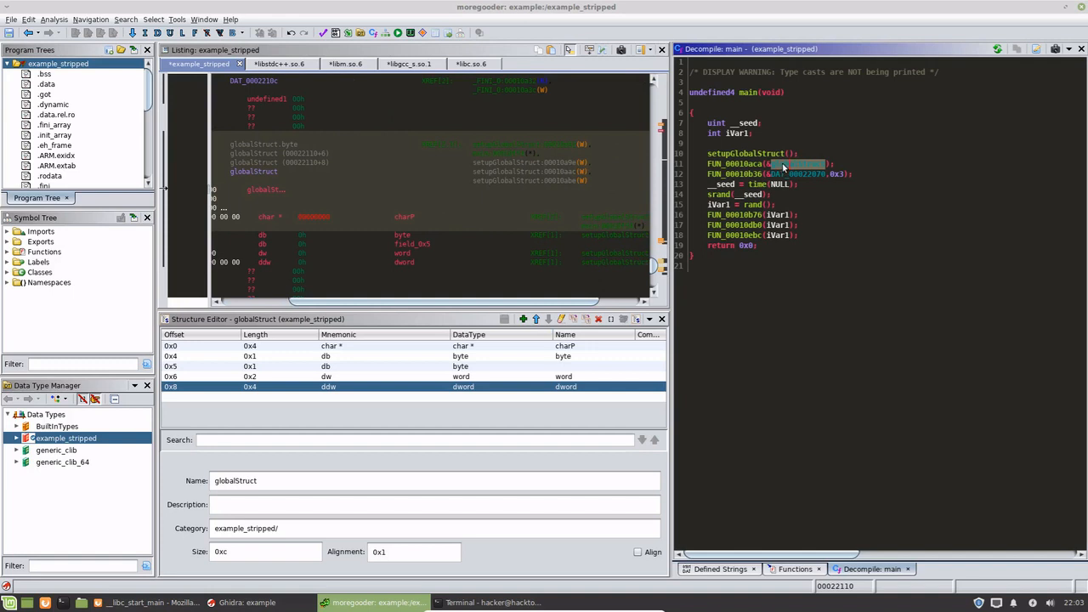
{"action": "left_click_drag", "start_coordinate": [565, 303], "coordinate": [600, 305]}
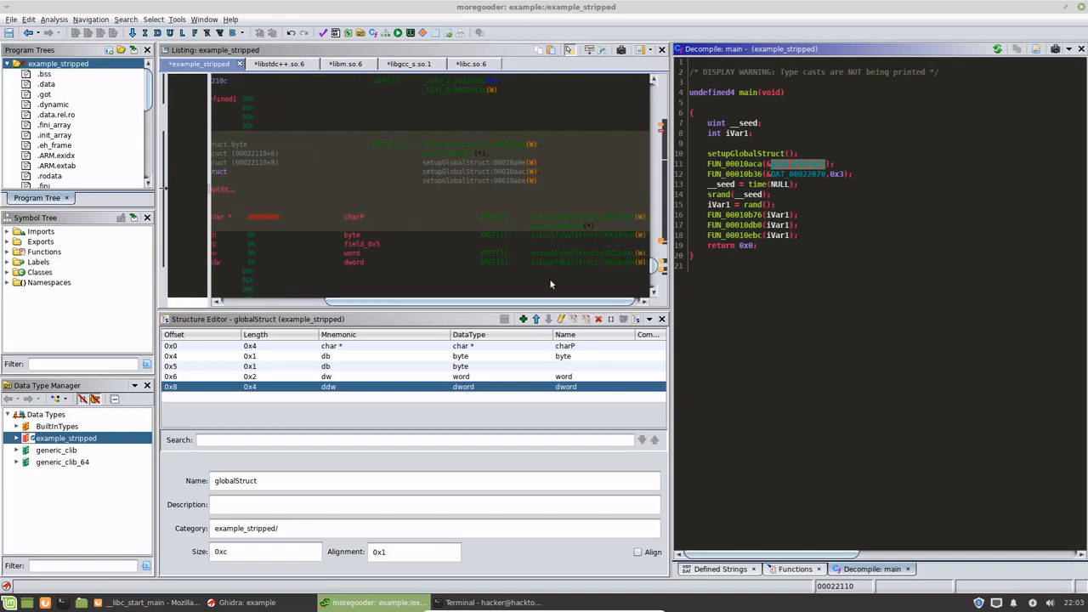
{"action": "mouse_move", "coordinate": [578, 303]}
{"action": "left_mouse_down"}
{"action": "mouse_move", "coordinate": [502, 305]}
{"action": "mouse_move", "coordinate": [521, 304]}
{"action": "left_mouse_up"}
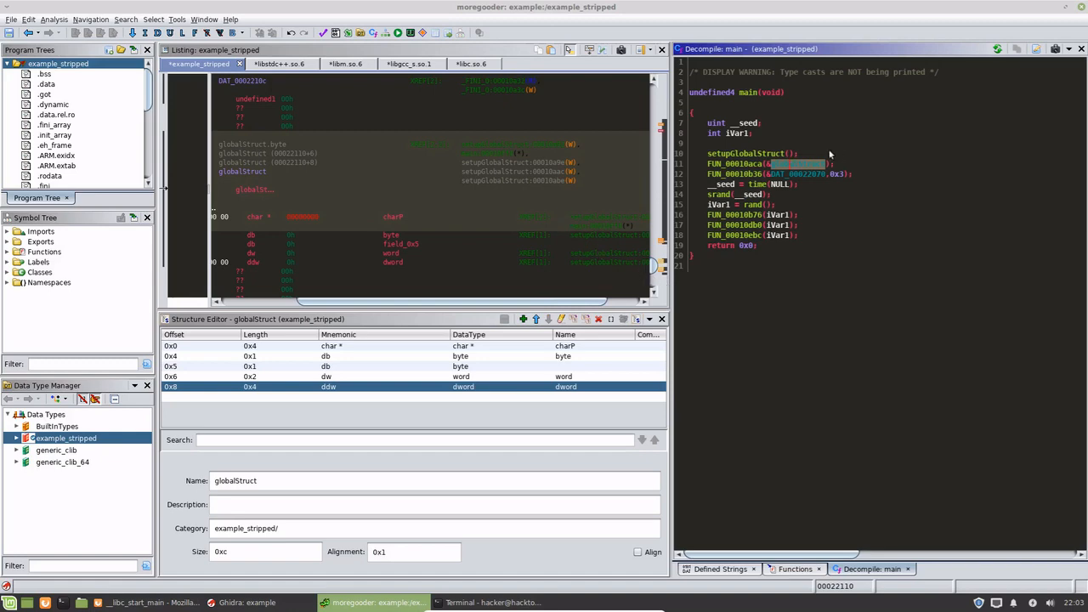
{"action": "left_click", "coordinate": [803, 162]}
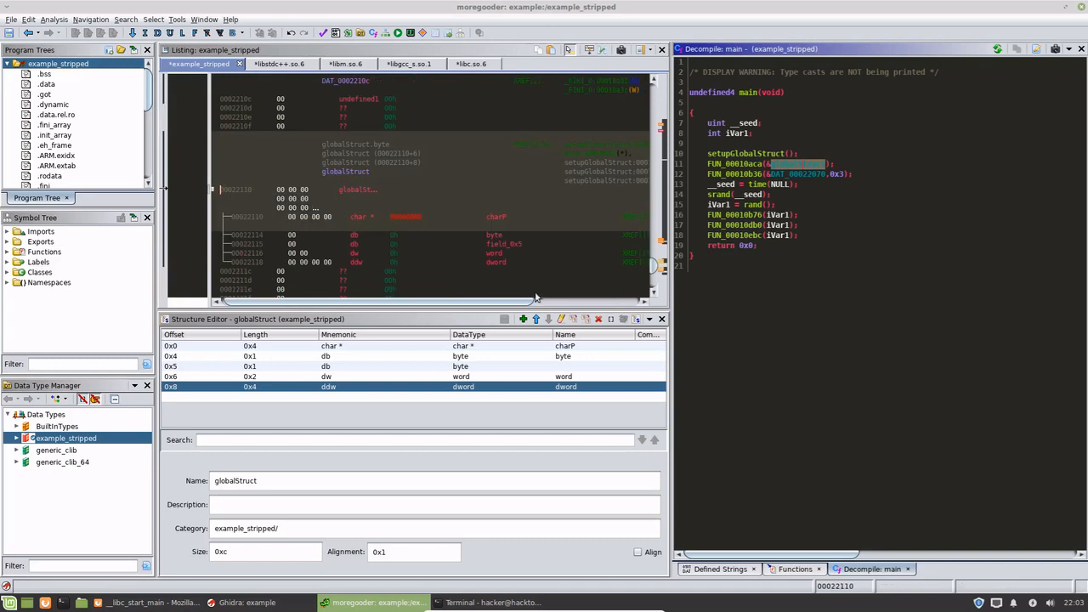
{"action": "left_click_drag", "start_coordinate": [534, 301], "coordinate": [650, 301]}
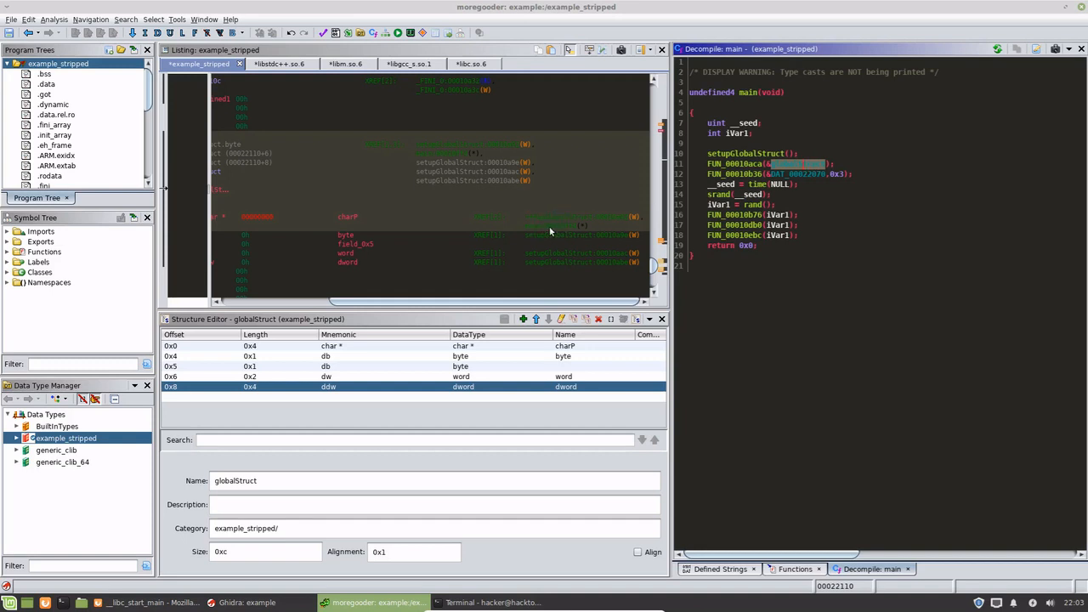
{"action": "double_click", "coordinate": [769, 153]}
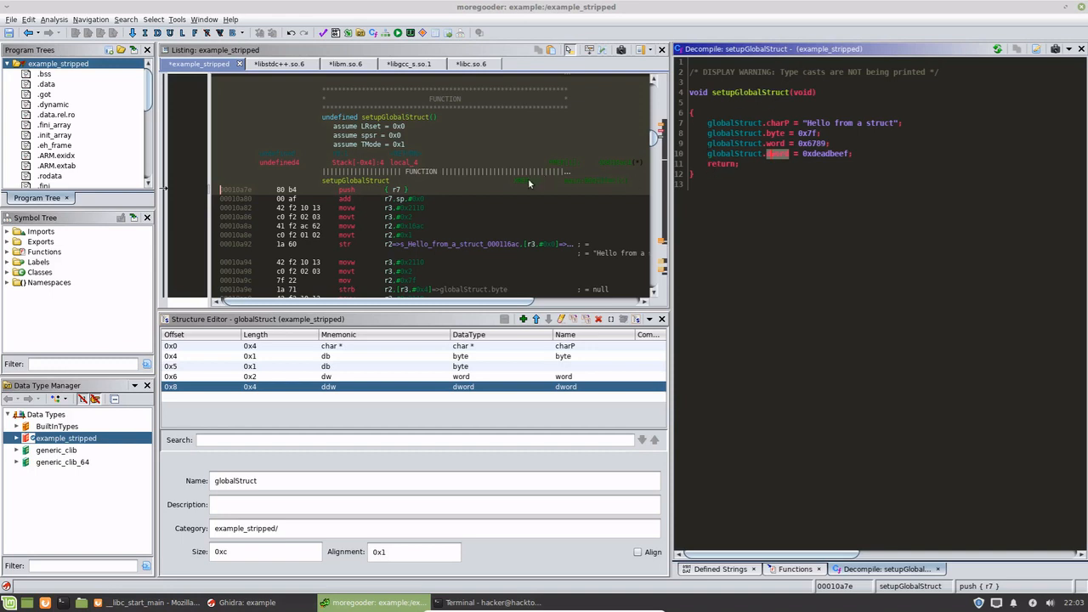
Select setupGlobalStruct's XREF in the Listing and follow it to the call site in main
{"action": "left_click", "coordinate": [574, 183]}
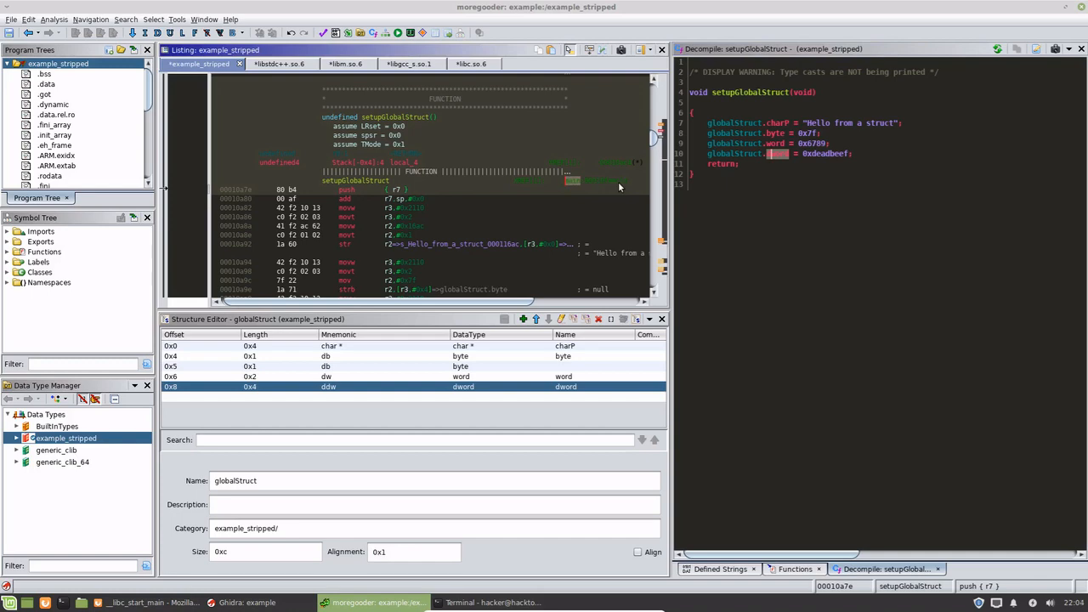
{"action": "left_click", "coordinate": [609, 182]}
{"action": "left_click_drag", "start_coordinate": [603, 185], "coordinate": [585, 187]}
{"action": "double_click", "coordinate": [599, 181]}
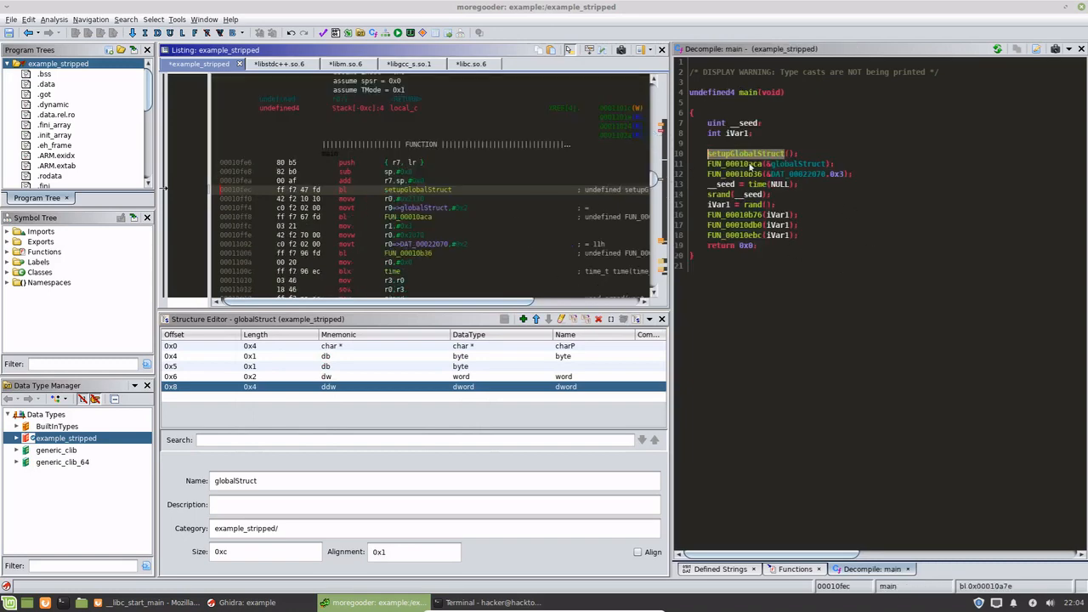
{"action": "left_click", "coordinate": [544, 296]}
Navigate back to setupGlobalStruct with Alt+Left, then return to main
{"action": "key", "text": "alt+Left"}
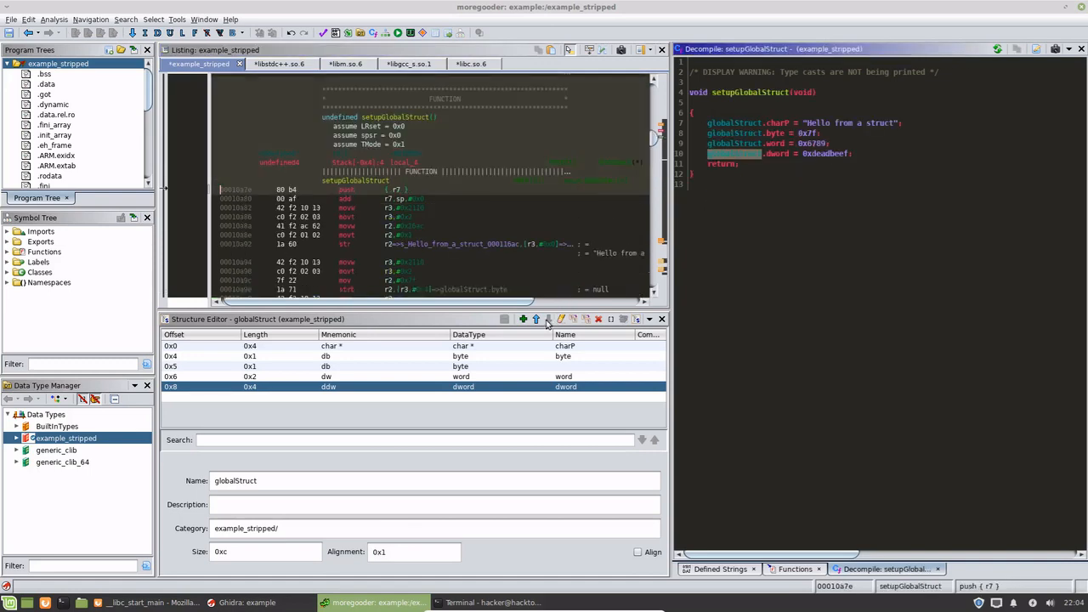
{"action": "left_click_drag", "start_coordinate": [531, 305], "coordinate": [553, 305]}
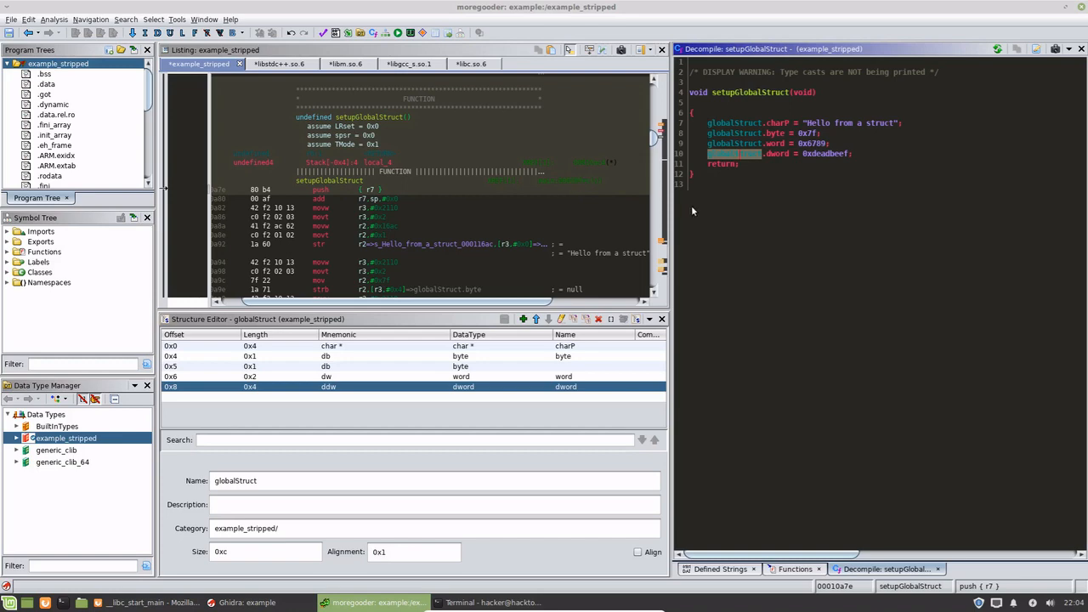
{"action": "key", "text": "g"}
{"action": "left_click", "coordinate": [566, 336]}
{"action": "key", "text": "alt+Left"}
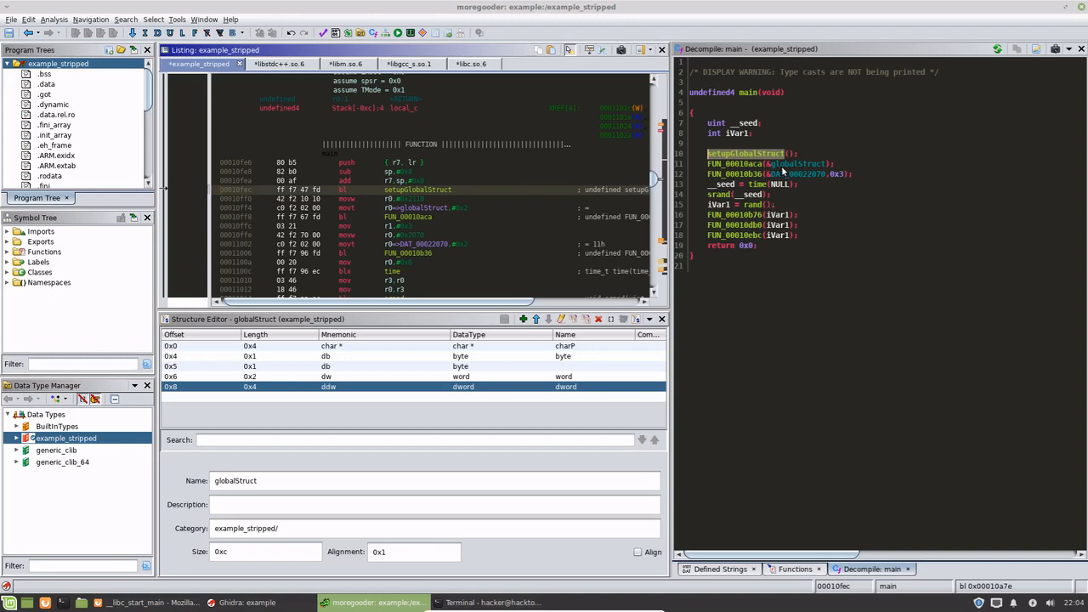
View globalStruct's data, then examine DAT_00022138 and its referencing addresses
{"action": "double_click", "coordinate": [783, 171]}
{"action": "left_click_drag", "start_coordinate": [532, 304], "coordinate": [605, 304]}
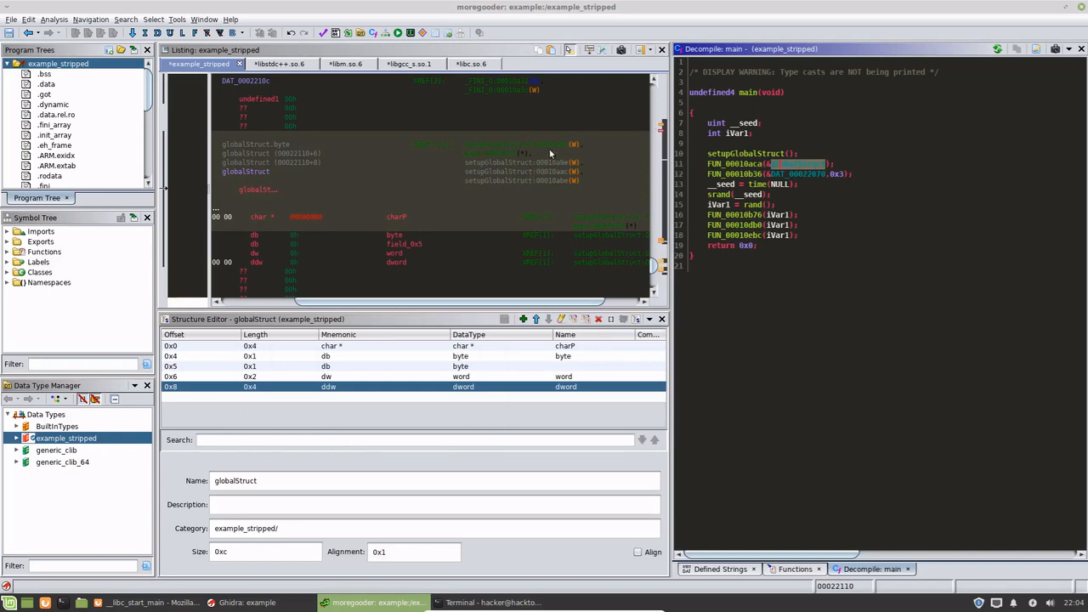
{"action": "mouse_move", "coordinate": [522, 171]}
{"action": "mouse_move", "coordinate": [520, 145]}
{"action": "scroll", "coordinate": [520, 170], "scroll_direction": "down", "scroll_amount": 5}
{"action": "scroll", "coordinate": [520, 221], "scroll_direction": "down", "scroll_amount": 5}
{"action": "scroll", "coordinate": [520, 226], "scroll_direction": "down", "scroll_amount": 3}
{"action": "scroll", "coordinate": [519, 221], "scroll_direction": "down", "scroll_amount": 3}
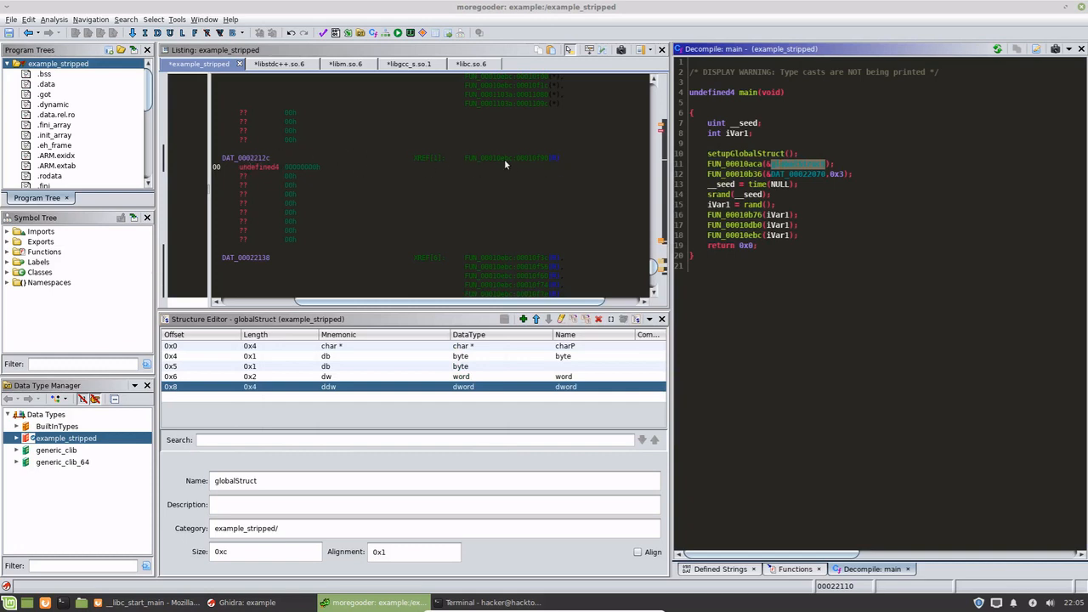
{"action": "scroll", "coordinate": [568, 158], "scroll_direction": "down", "scroll_amount": 3}
{"action": "scroll", "coordinate": [567, 188], "scroll_direction": "down", "scroll_amount": 2}
{"action": "scroll", "coordinate": [567, 188], "scroll_direction": "down", "scroll_amount": 3}
{"action": "scroll", "coordinate": [567, 188], "scroll_direction": "down", "scroll_amount": 3}
{"action": "scroll", "coordinate": [565, 183], "scroll_direction": "down", "scroll_amount": 2}
{"action": "scroll", "coordinate": [564, 183], "scroll_direction": "up", "scroll_amount": 4}
{"action": "scroll", "coordinate": [565, 181], "scroll_direction": "up", "scroll_amount": 2}
{"action": "scroll", "coordinate": [566, 181], "scroll_direction": "up", "scroll_amount": 3}
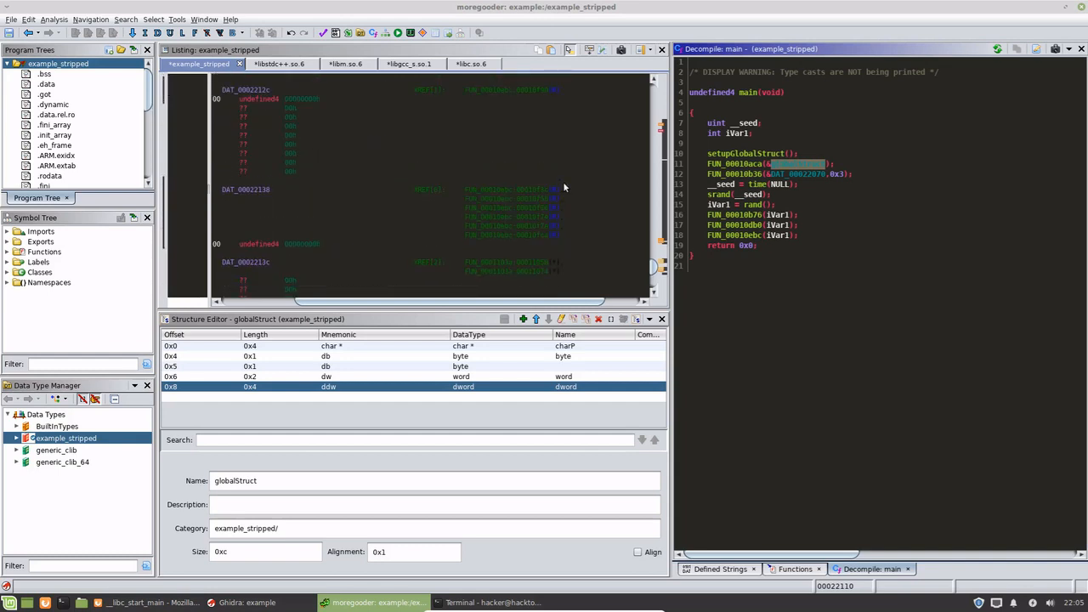
{"action": "scroll", "coordinate": [547, 120], "scroll_direction": "up", "scroll_amount": 3}
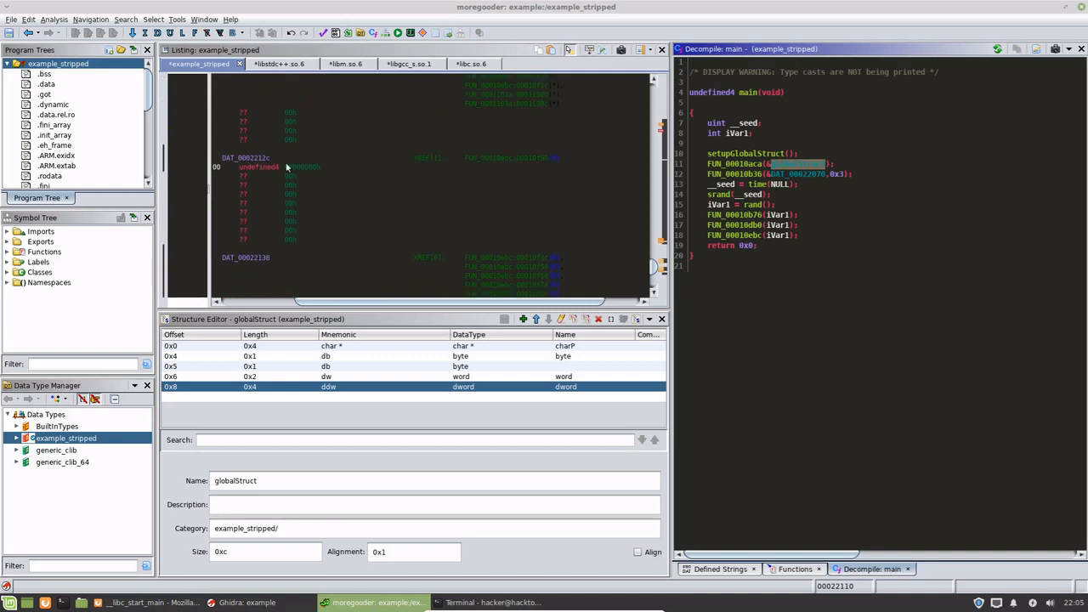
{"action": "scroll", "coordinate": [544, 166], "scroll_direction": "down", "scroll_amount": 2}
{"action": "scroll", "coordinate": [583, 198], "scroll_direction": "down", "scroll_amount": 1}
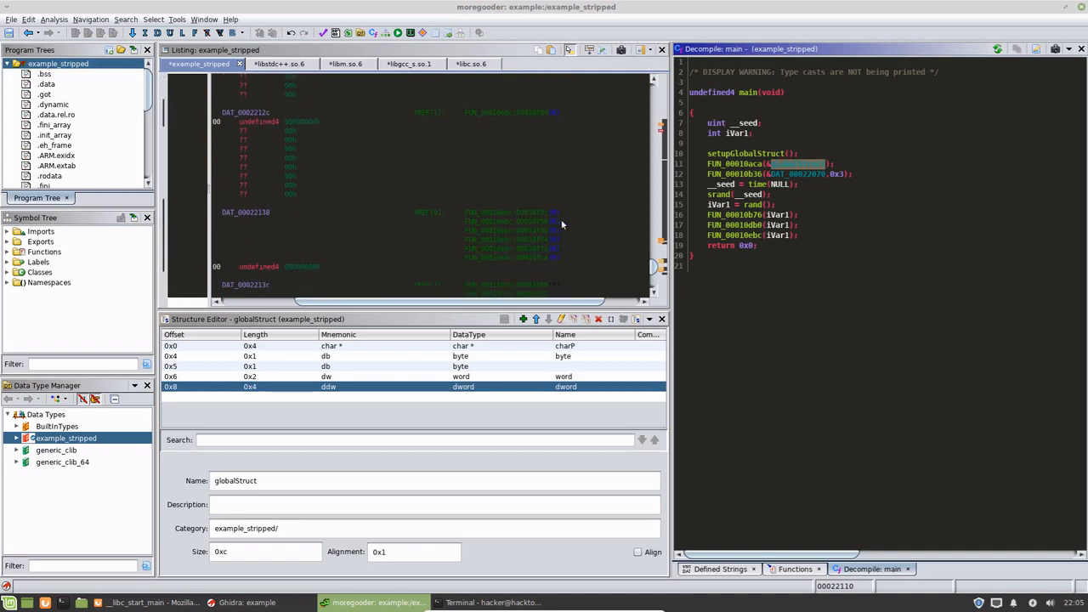
{"action": "scroll", "coordinate": [510, 217], "scroll_direction": "down", "scroll_amount": 1}
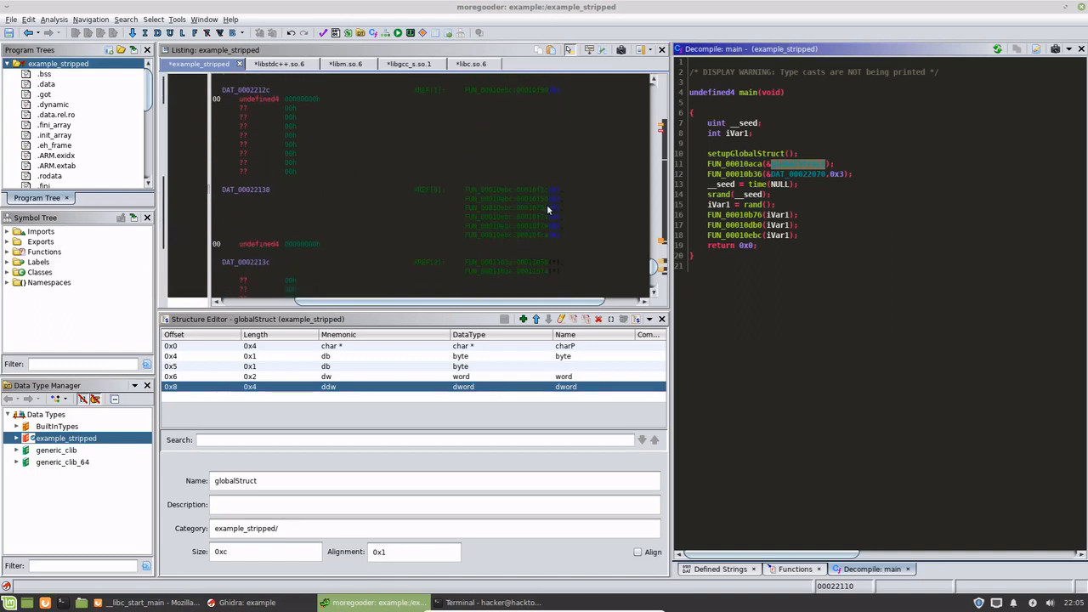
{"action": "left_click", "coordinate": [247, 188]}
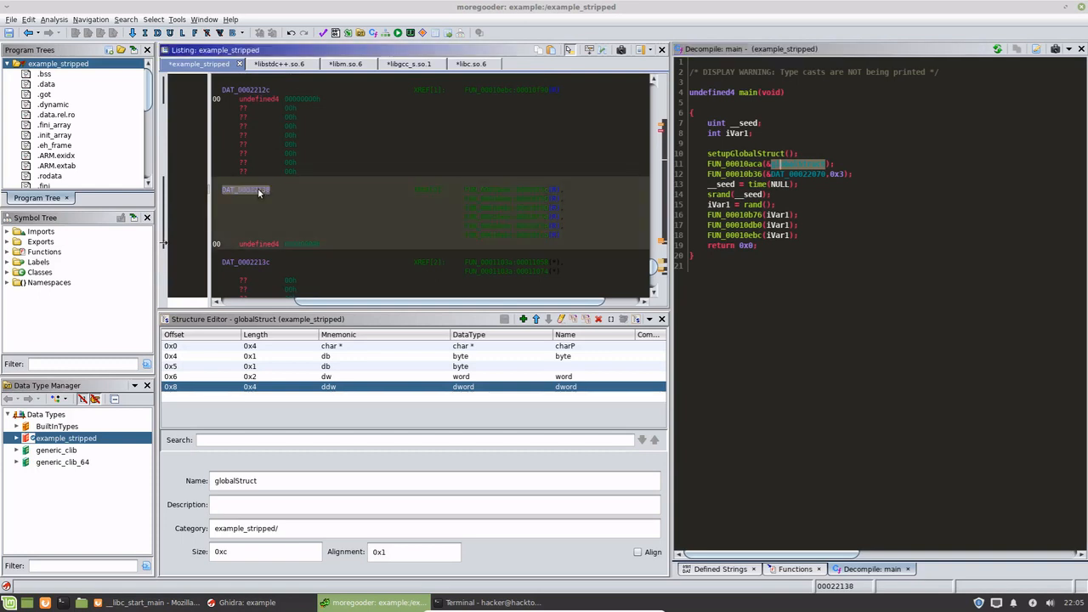
{"action": "left_click", "coordinate": [533, 191]}
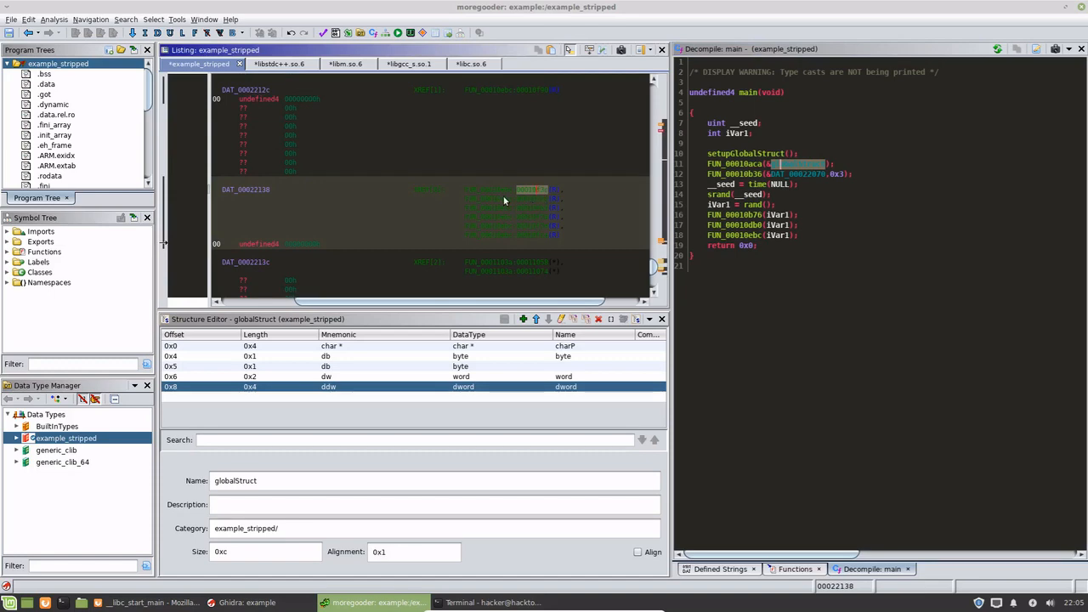
{"action": "left_click", "coordinate": [503, 193]}
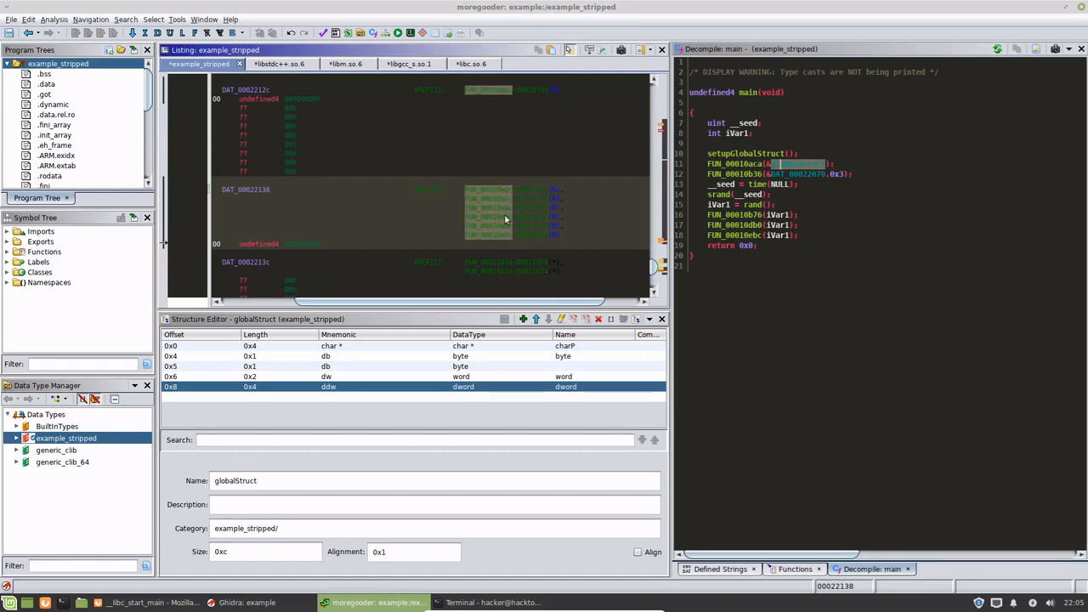
{"action": "left_click", "coordinate": [533, 226]}
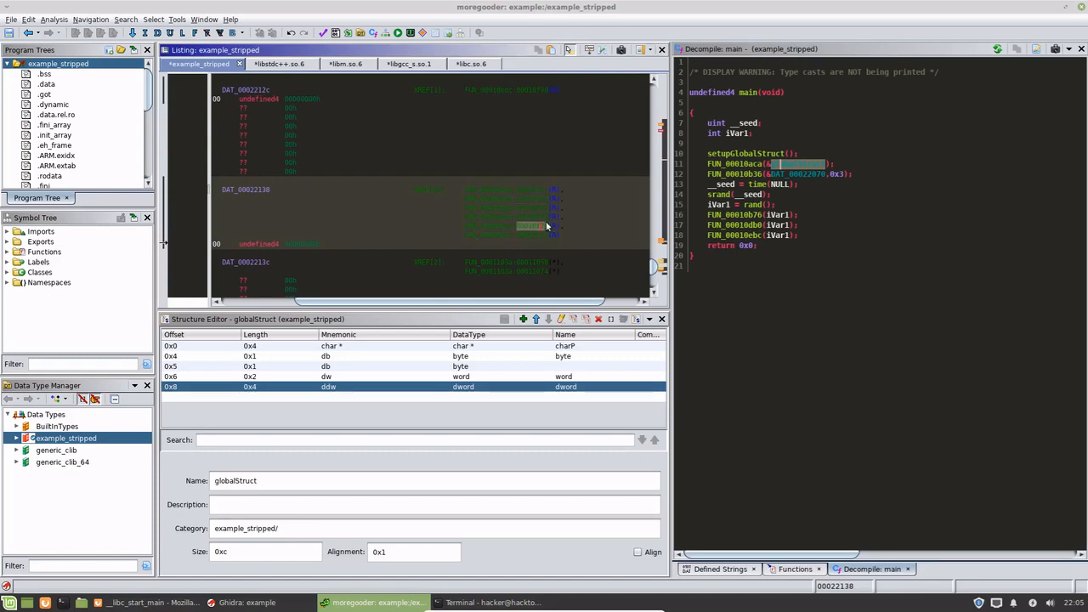
Return to main and highlight the globalStruct argument passed to FUN_00010aca
{"action": "left_click", "coordinate": [806, 173]}
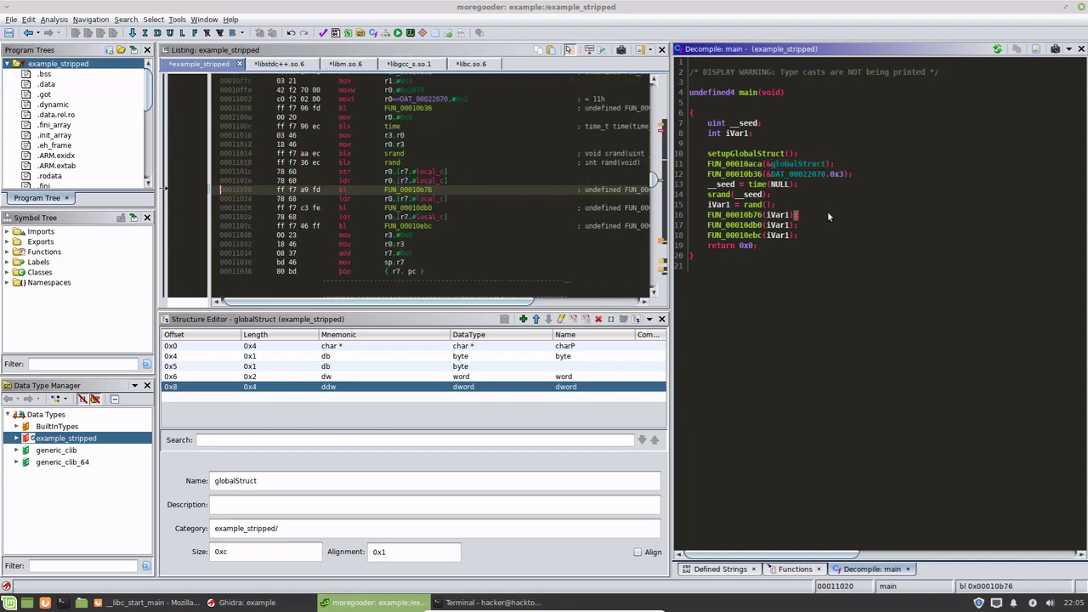
{"action": "left_click", "coordinate": [793, 164]}
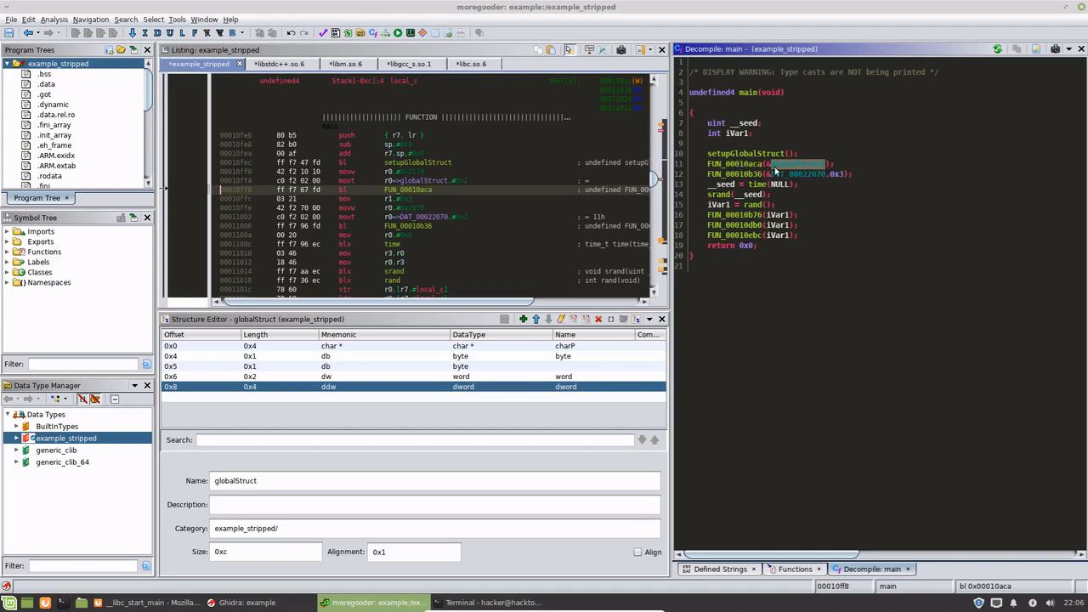
{"action": "double_click", "coordinate": [738, 163]}
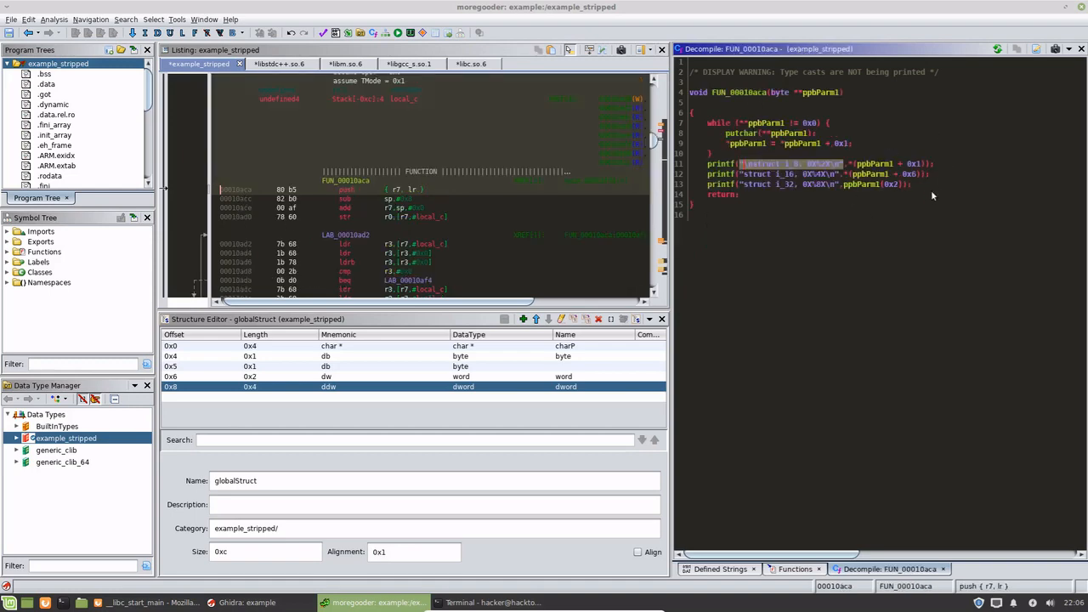
{"action": "left_click", "coordinate": [931, 193]}
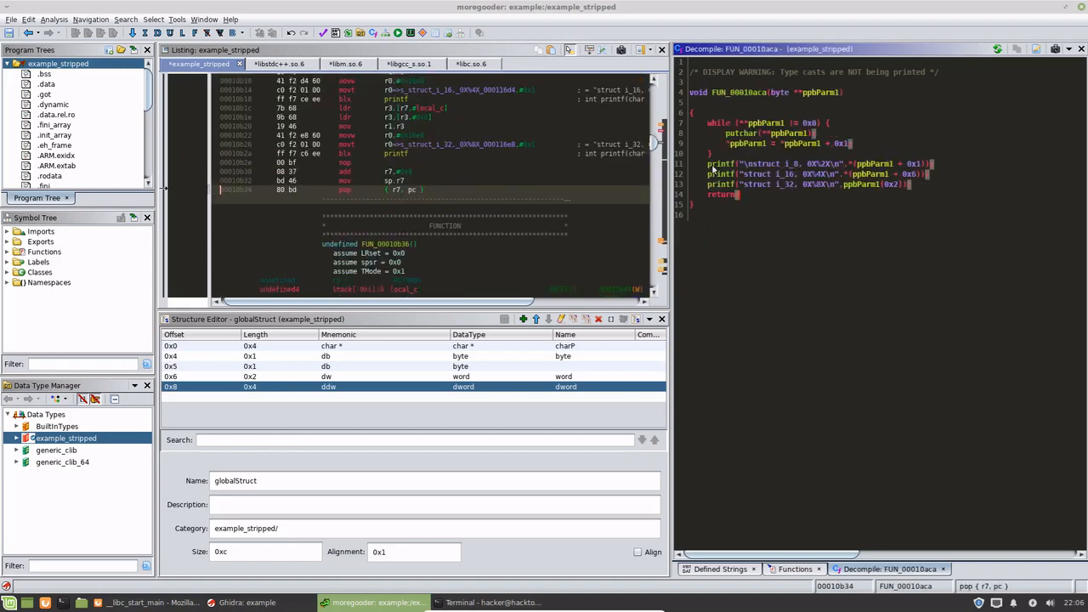
{"action": "left_click_drag", "start_coordinate": [917, 189], "coordinate": [718, 156]}
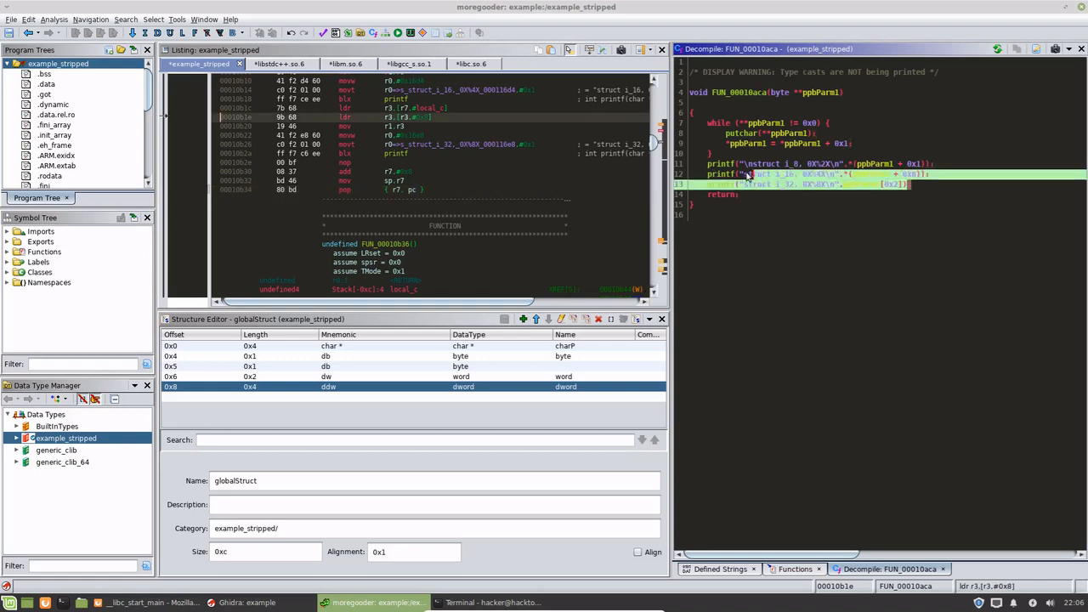
{"action": "left_click", "coordinate": [718, 155]}
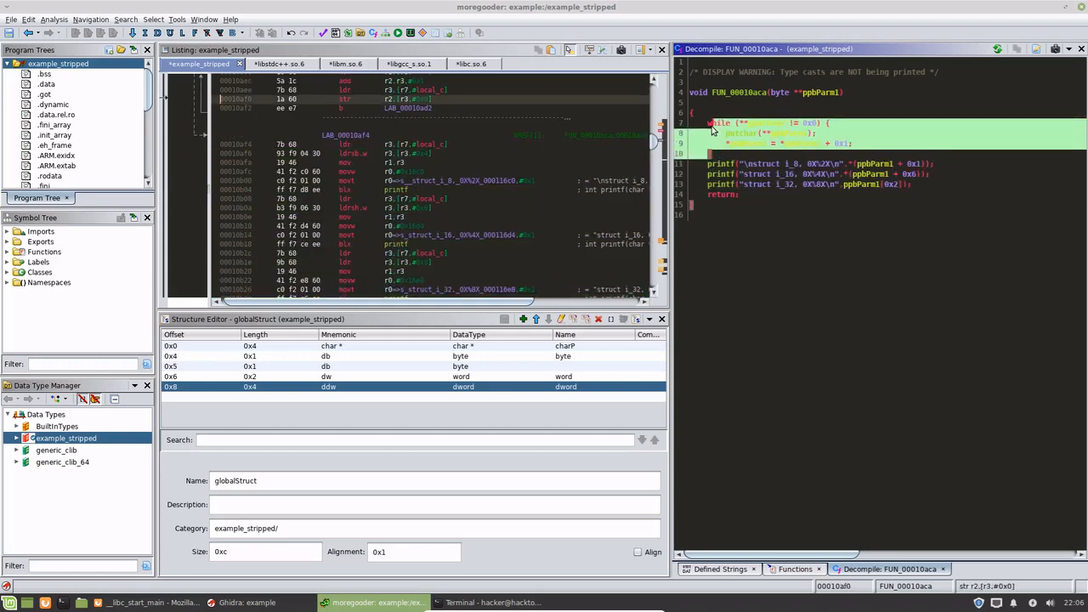
{"action": "left_click", "coordinate": [846, 115]}
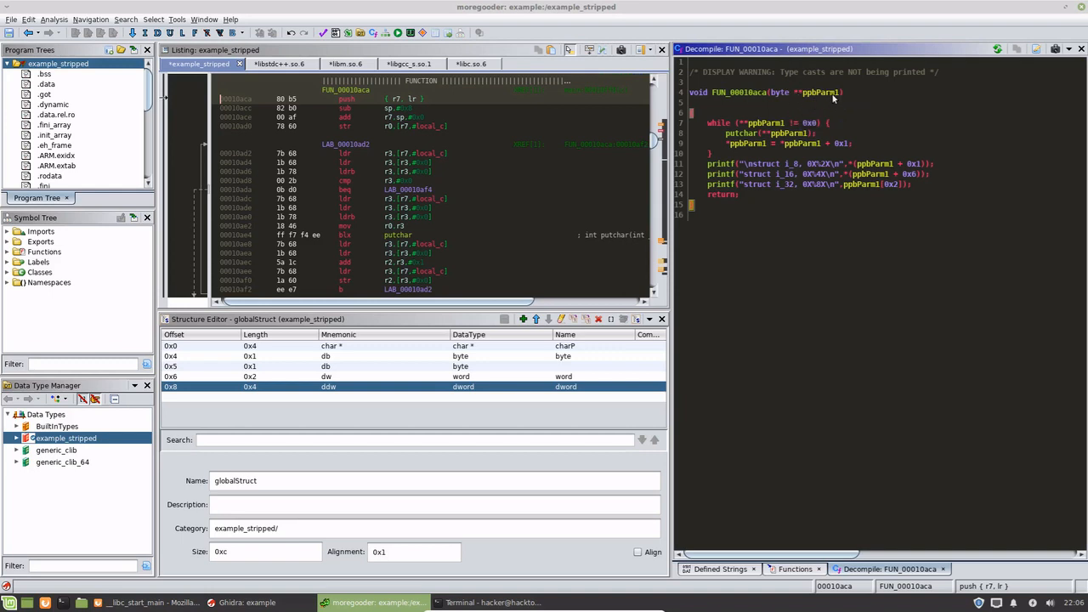
{"action": "left_click", "coordinate": [823, 93]}
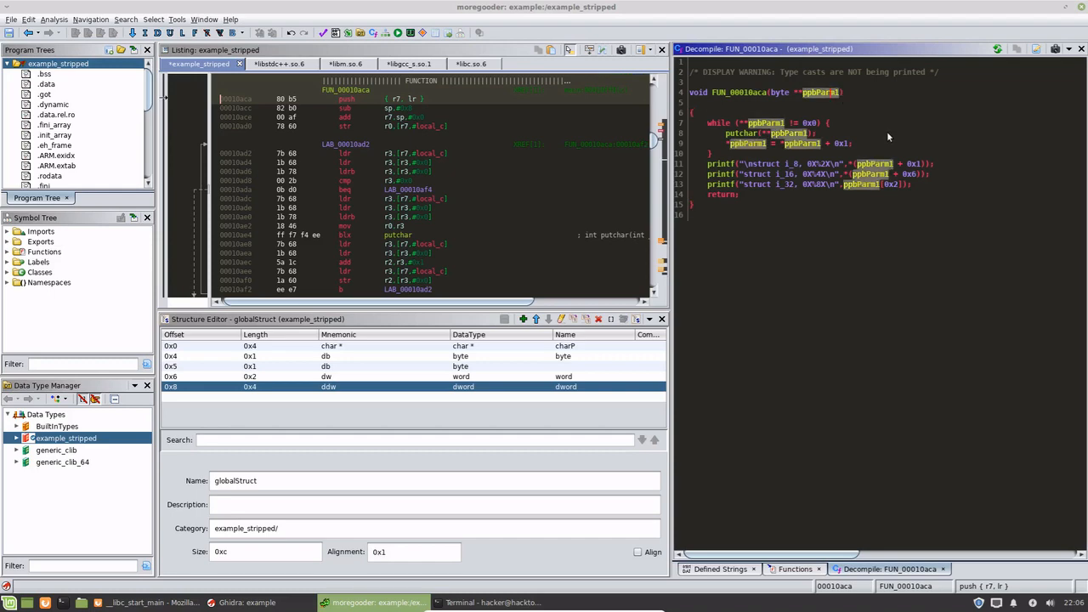
{"action": "double_click", "coordinate": [595, 93]}
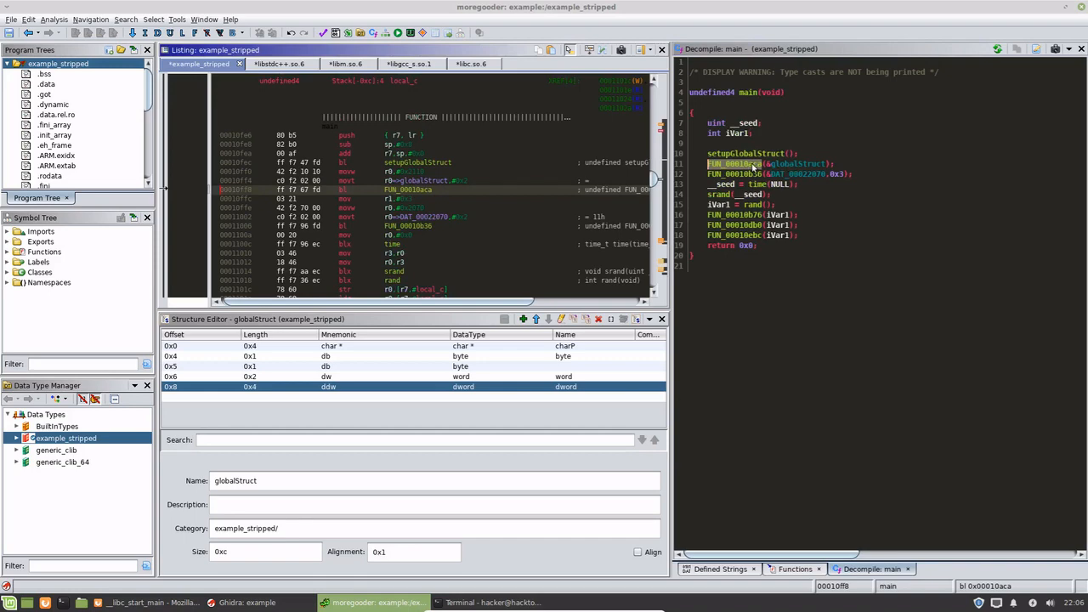
{"action": "double_click", "coordinate": [790, 165]}
{"action": "left_click", "coordinate": [821, 93]}
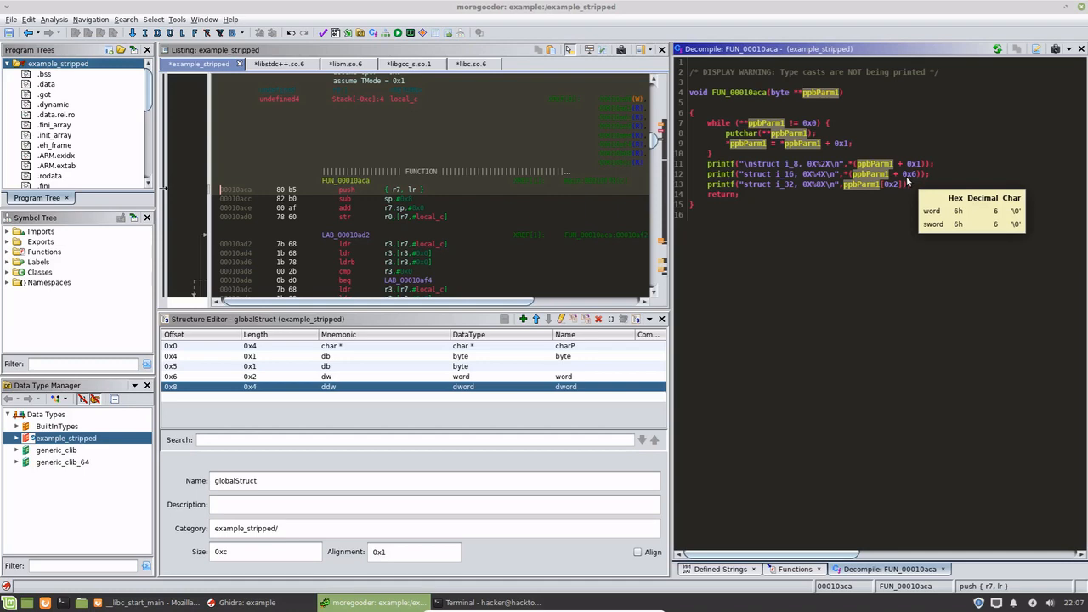
Bring up Edit Function Signature for FUN_00010aca
{"action": "double_click", "coordinate": [268, 481]}
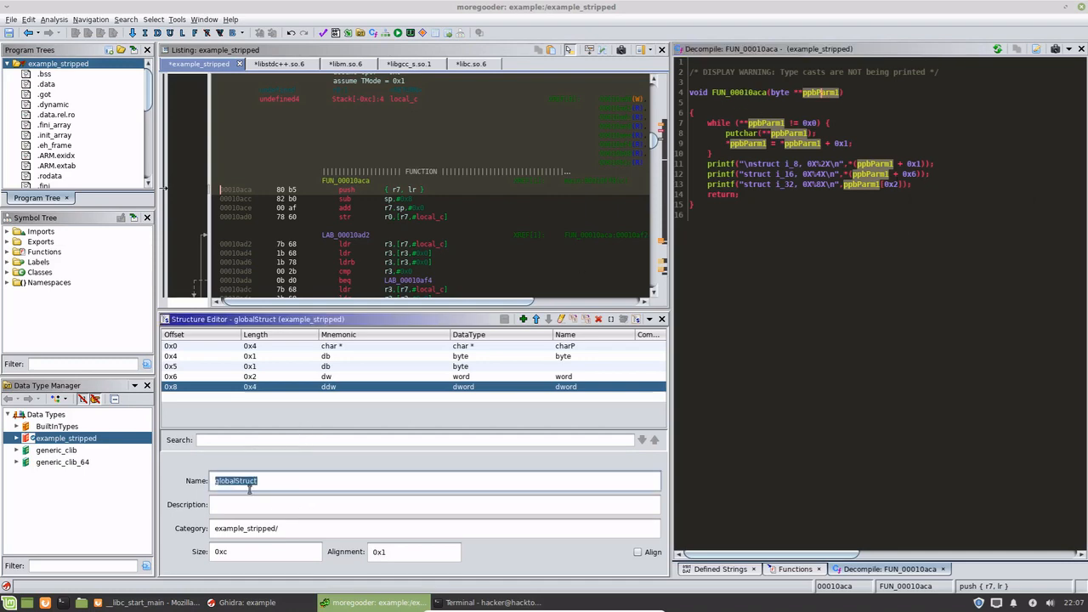
{"action": "right_click", "coordinate": [744, 93]}
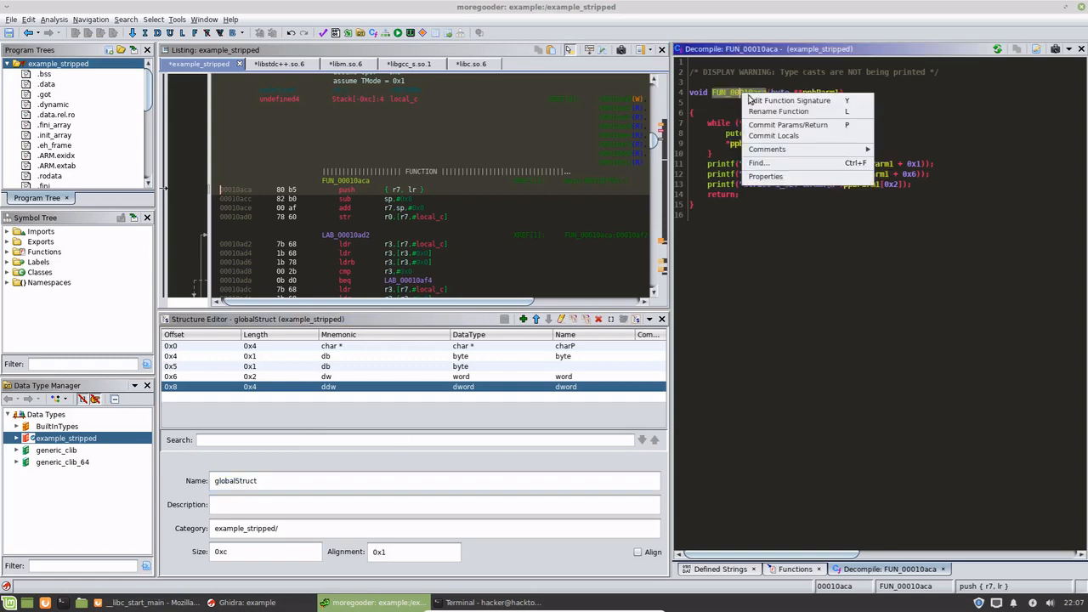
{"action": "key", "text": "Escape"}
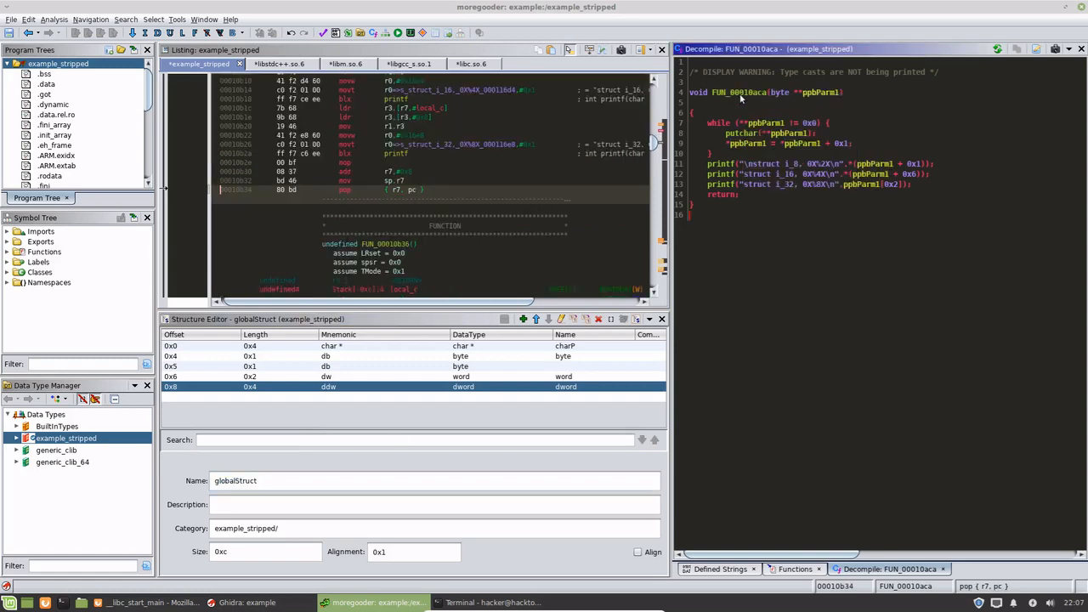
{"action": "left_click", "coordinate": [741, 93]}
{"action": "right_click", "coordinate": [741, 94]}
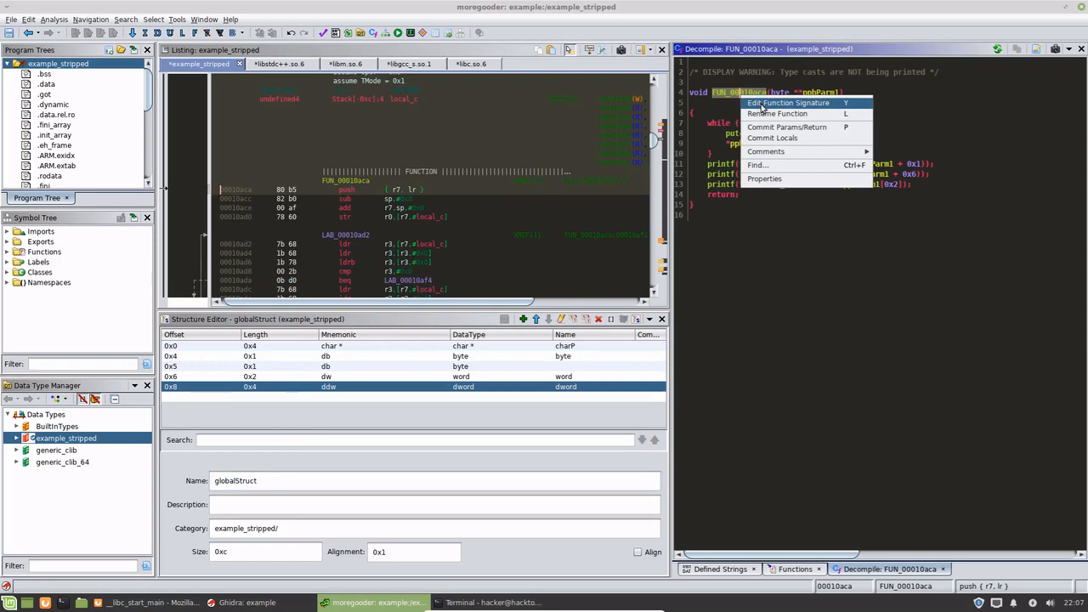
{"action": "left_click", "coordinate": [760, 104]}
{"action": "left_click_drag", "start_coordinate": [812, 164], "coordinate": [520, 140]}
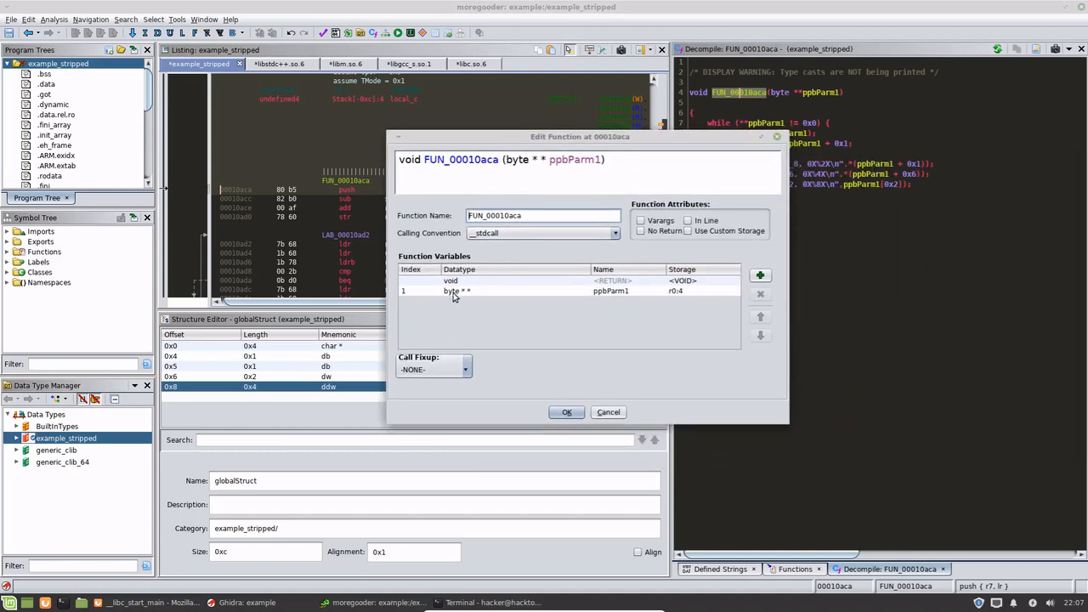
Change the parameter's byte ** datatype to globalStruct * and commit it
{"action": "double_click", "coordinate": [470, 291]}
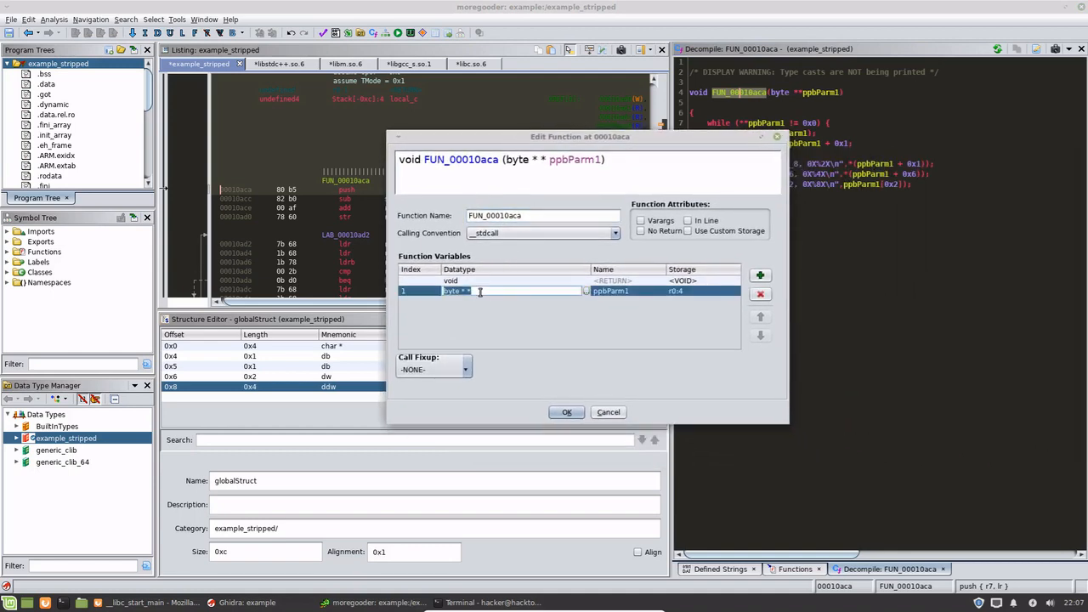
{"action": "type", "text": "globalStruct*"}
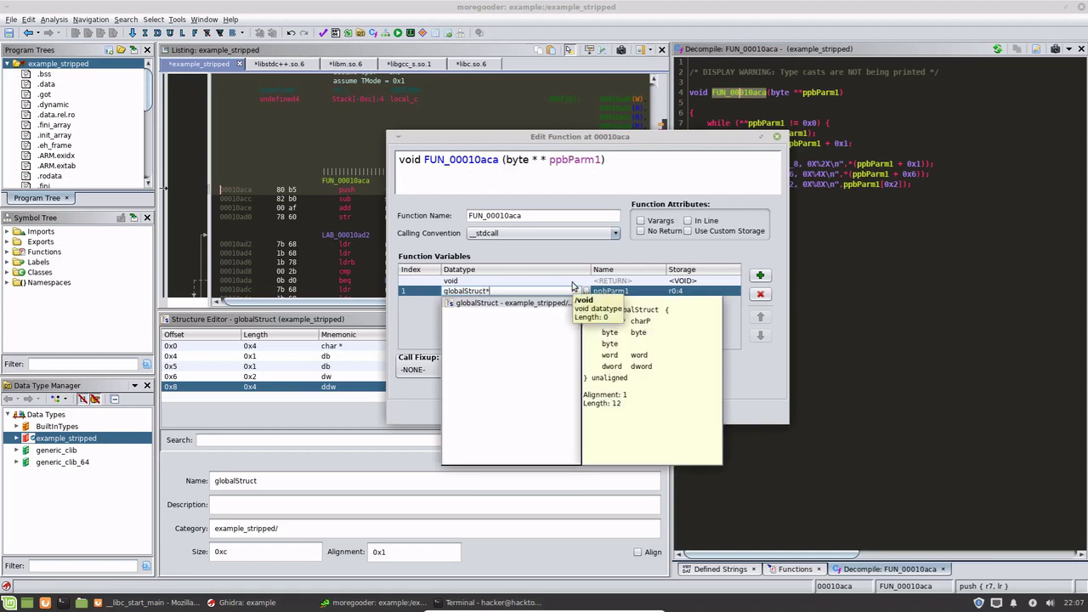
{"action": "key", "text": "Return"}
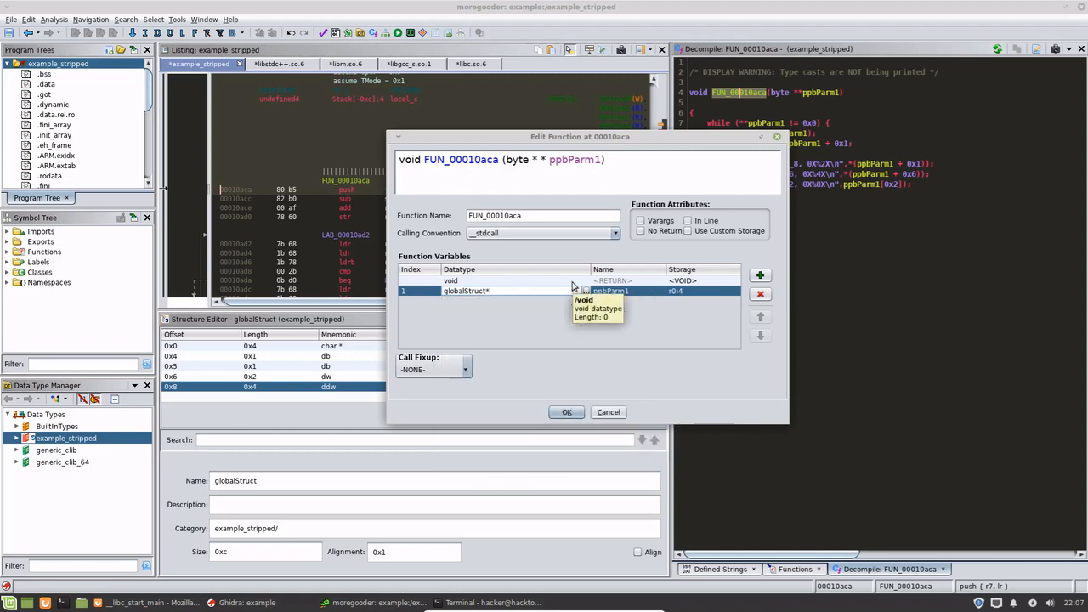
{"action": "key", "text": "Return"}
{"action": "key", "text": "Return"}
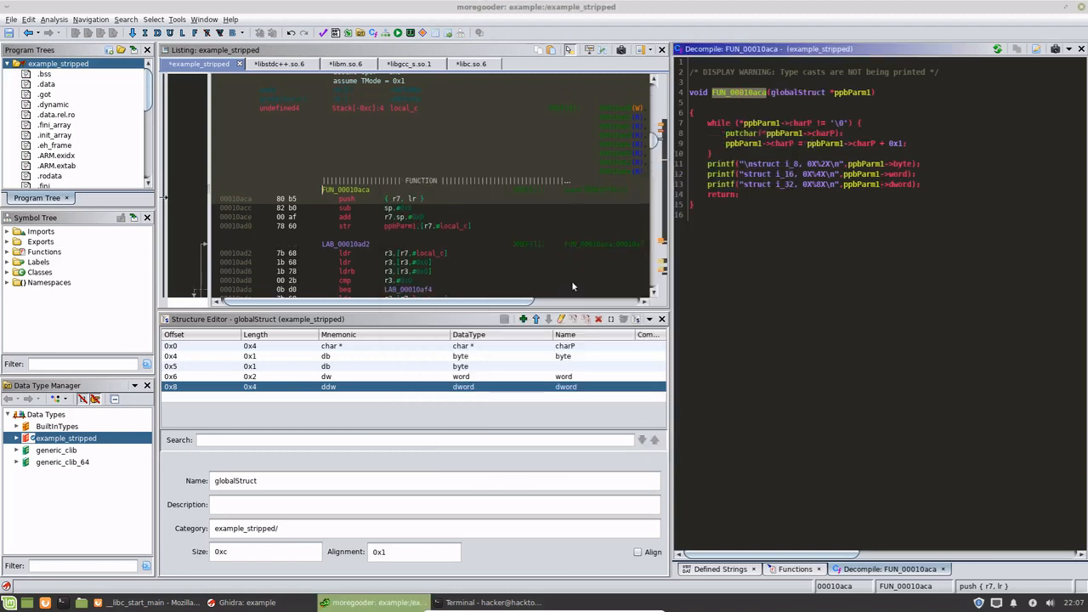
{"action": "left_click", "coordinate": [850, 94]}
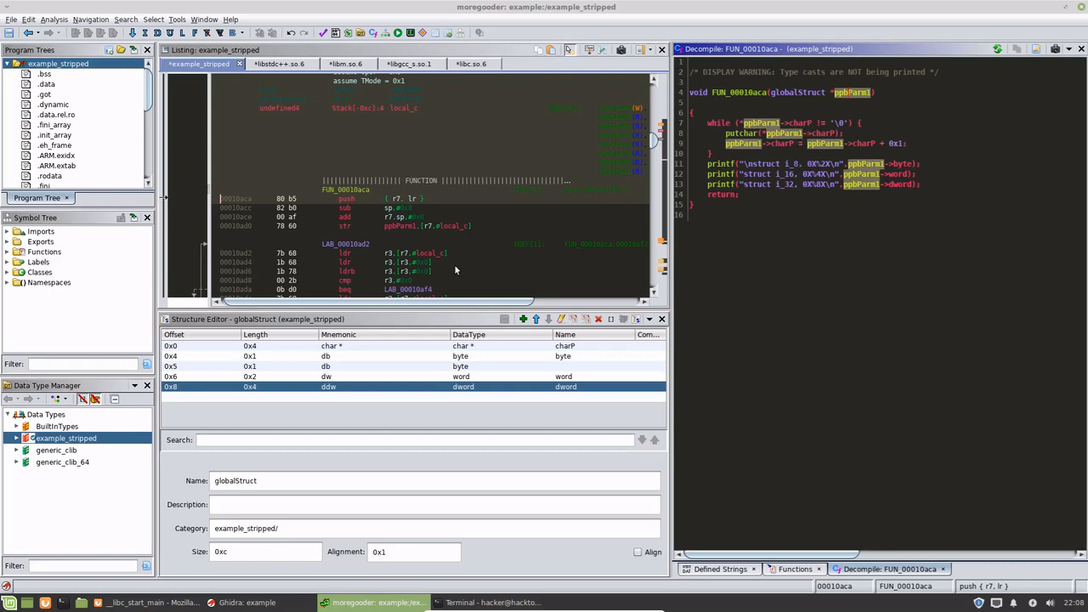
{"action": "scroll", "coordinate": [453, 266], "scroll_direction": "down", "scroll_amount": 5}
{"action": "scroll", "coordinate": [454, 265], "scroll_direction": "down", "scroll_amount": 3}
{"action": "left_click", "coordinate": [799, 125]}
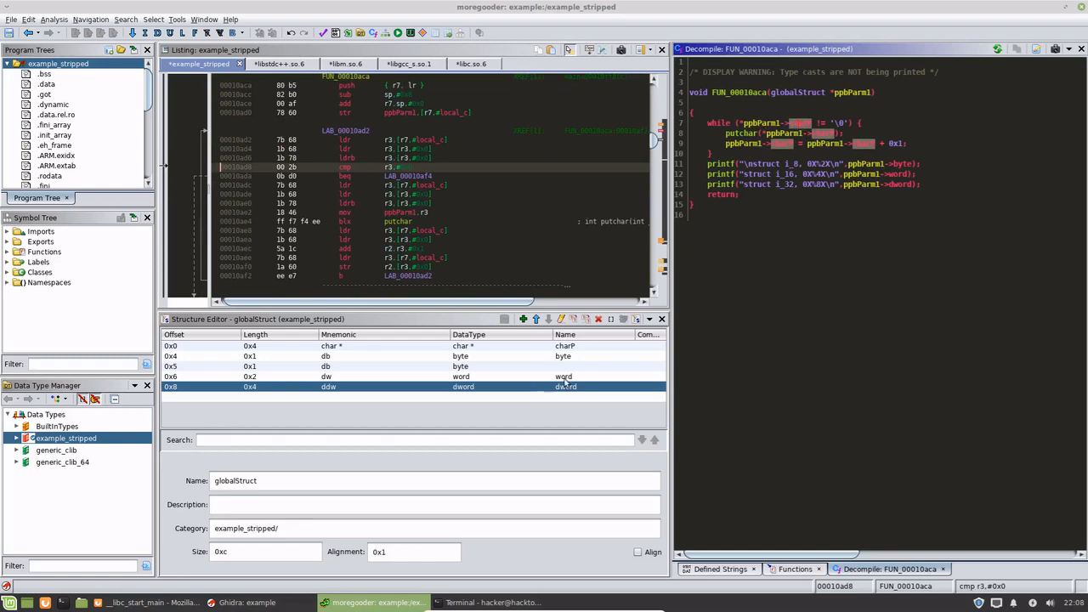
{"action": "left_click", "coordinate": [571, 347]}
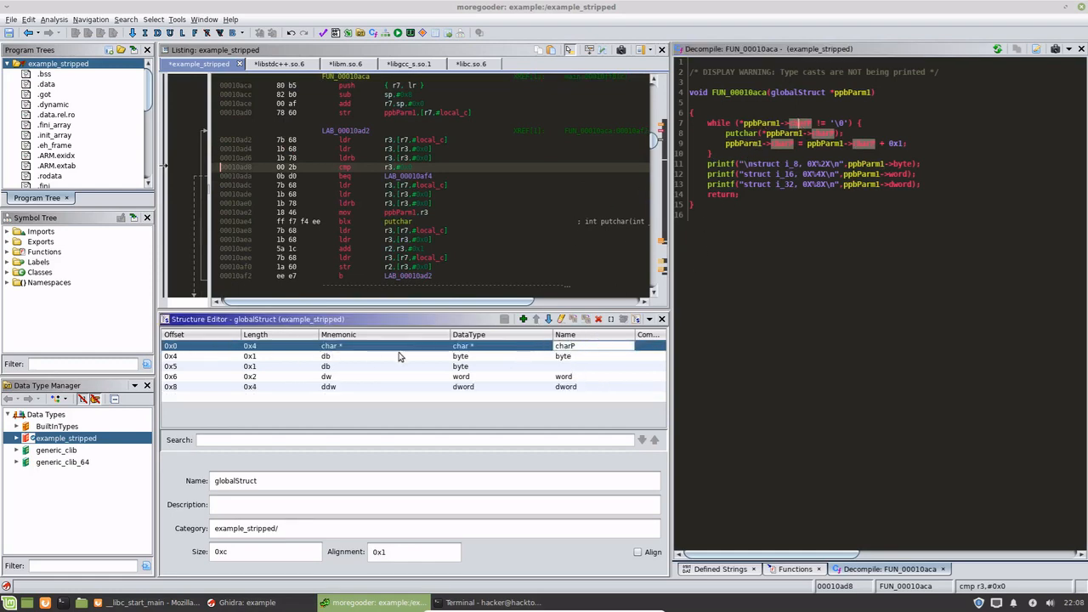
{"action": "double_click", "coordinate": [571, 345]}
{"action": "type", "text": "abc"}
{"action": "key", "text": "Return"}
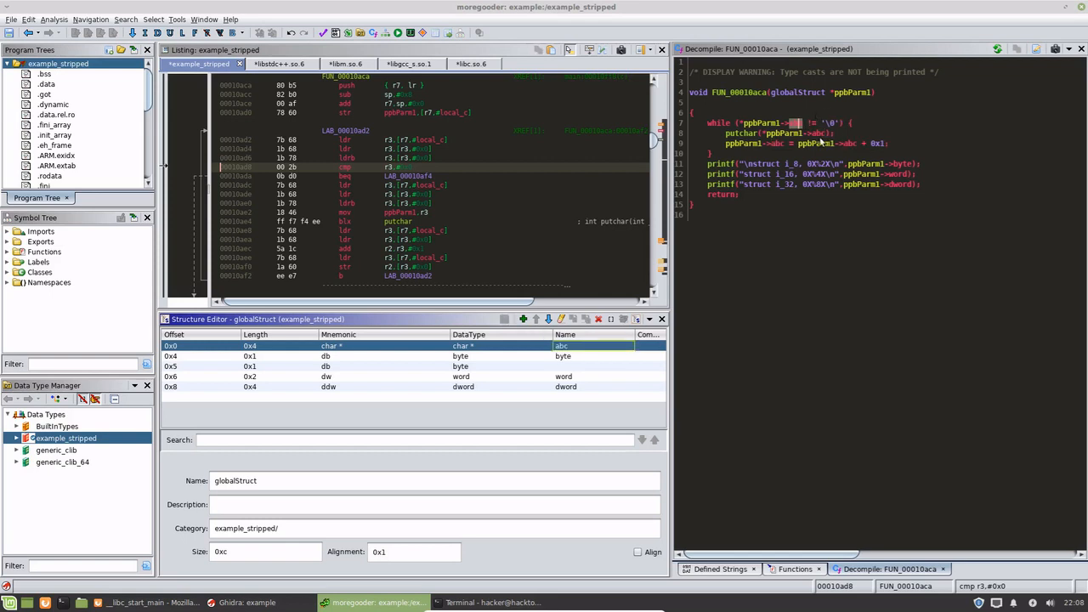
{"action": "double_click", "coordinate": [576, 346]}
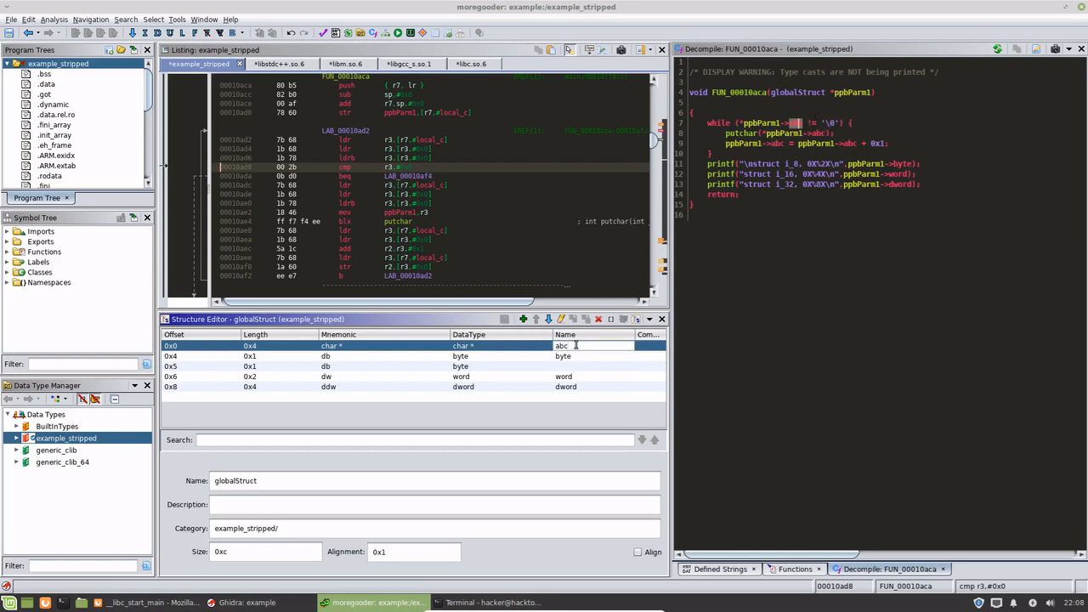
{"action": "type", "text": "charP"}
{"action": "key", "text": "Return"}
{"action": "left_click", "coordinate": [505, 319]}
Apply the structure changes and review the byte, word and dword field references in FUN_00010aca's printf lines
{"action": "left_click", "coordinate": [825, 246]}
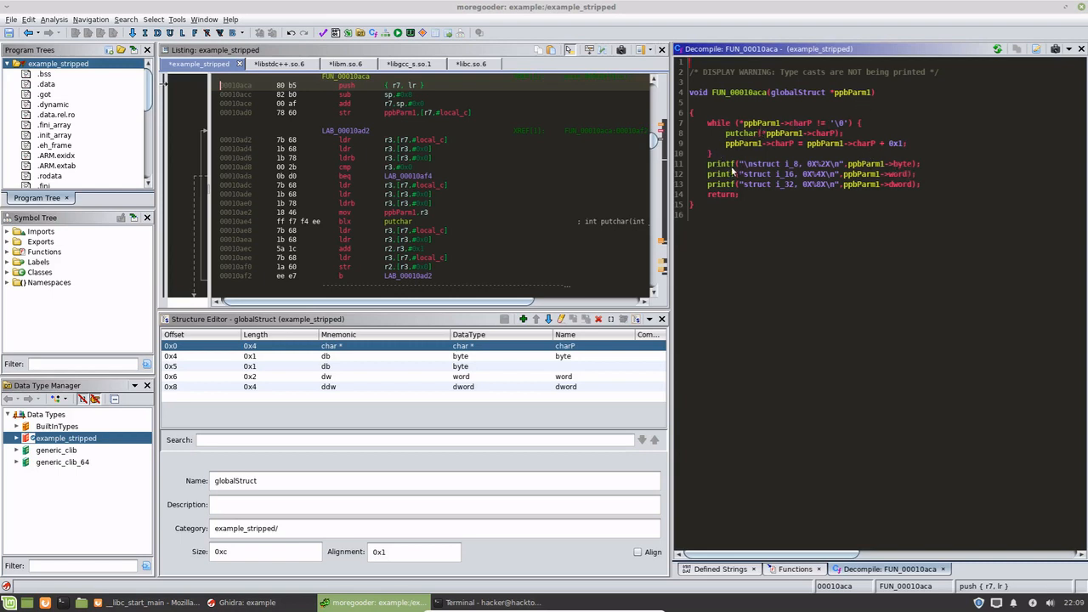
{"action": "left_click_drag", "start_coordinate": [920, 185], "coordinate": [708, 163]}
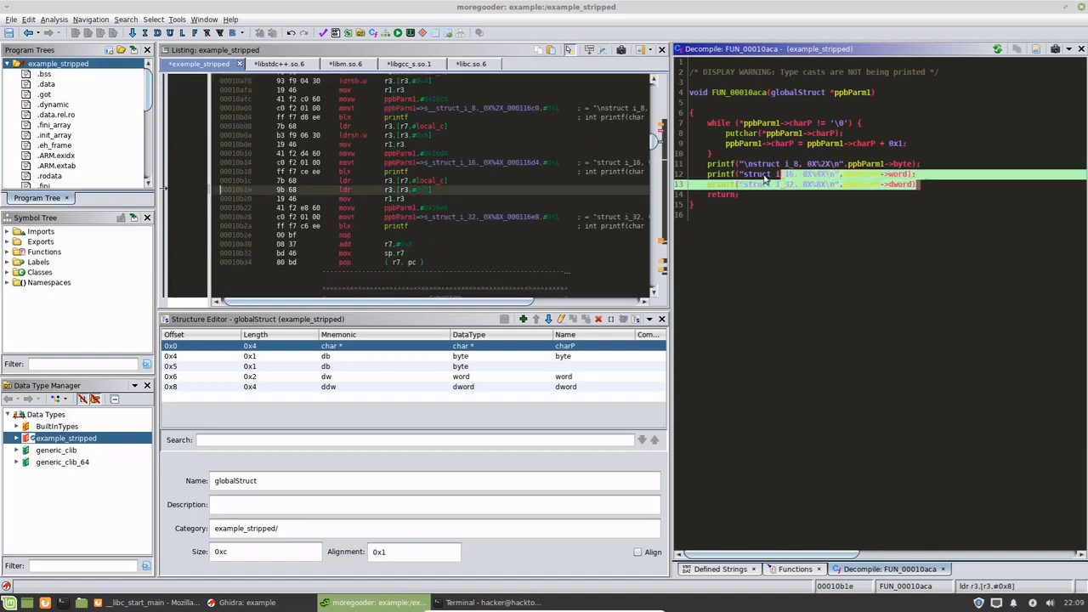
{"action": "left_click", "coordinate": [728, 164]}
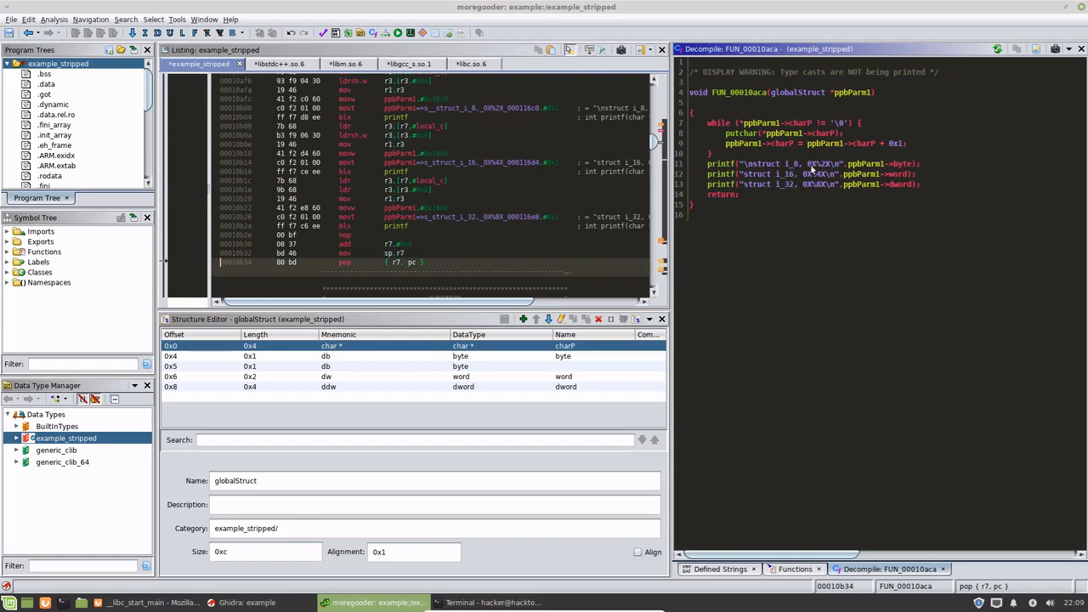
{"action": "left_click", "coordinate": [906, 166]}
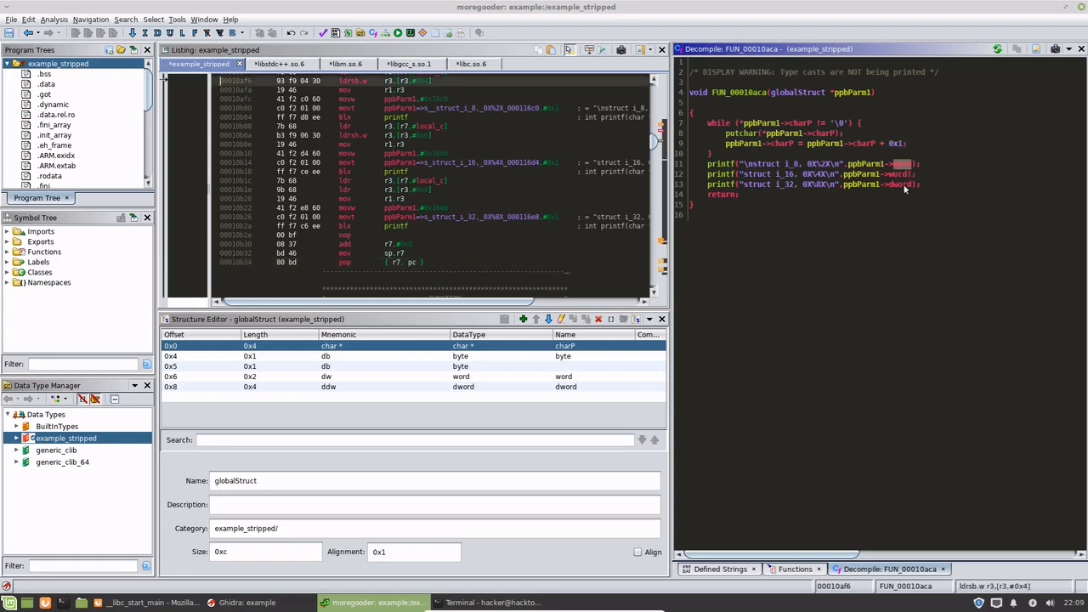
{"action": "left_click", "coordinate": [904, 185]}
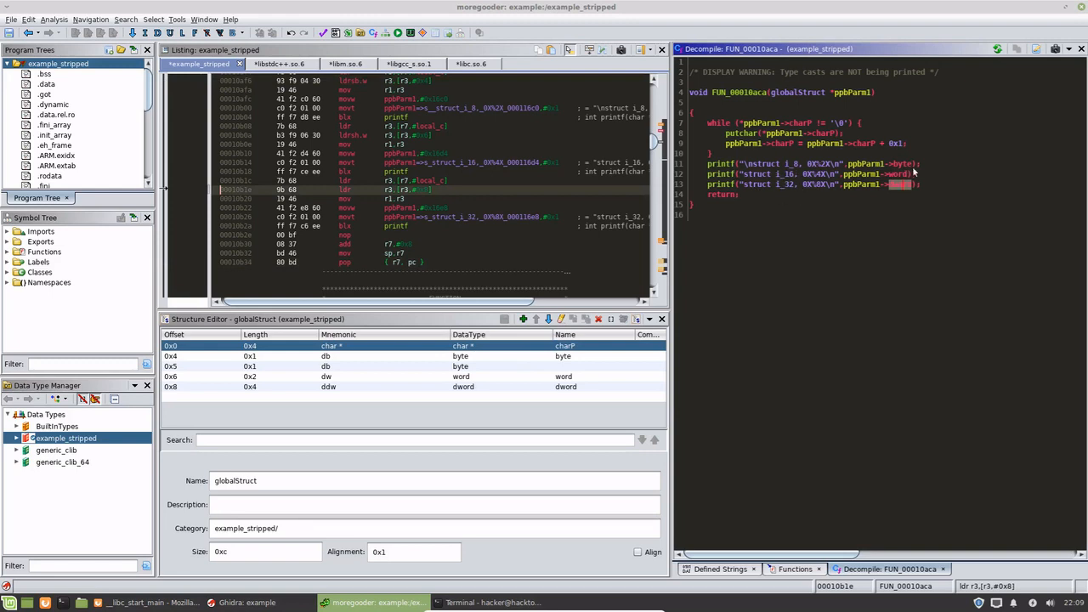
{"action": "left_click", "coordinate": [459, 356]}
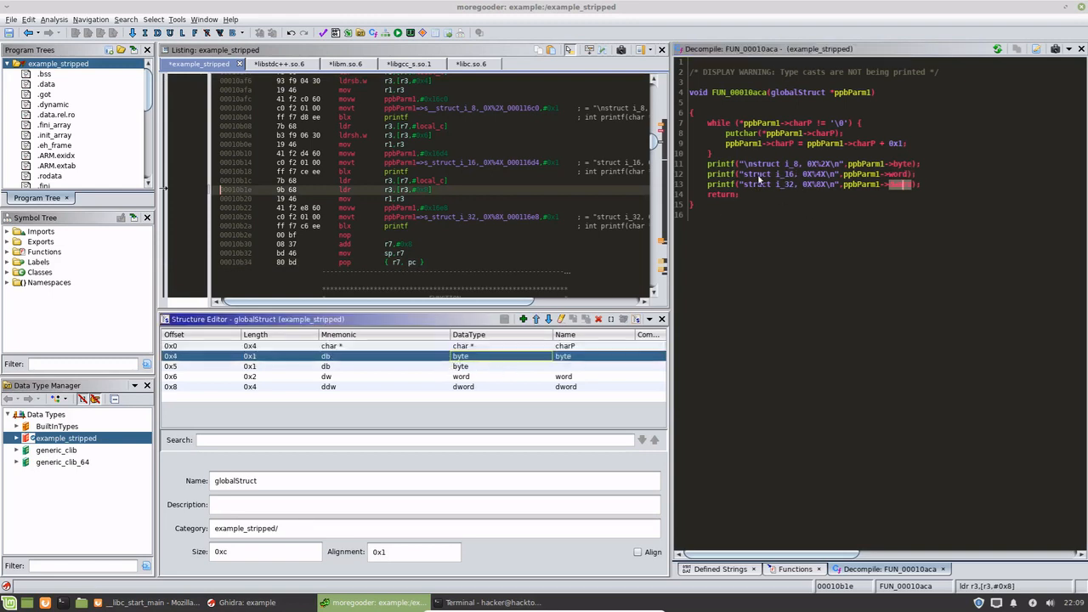
{"action": "left_click", "coordinate": [577, 379]}
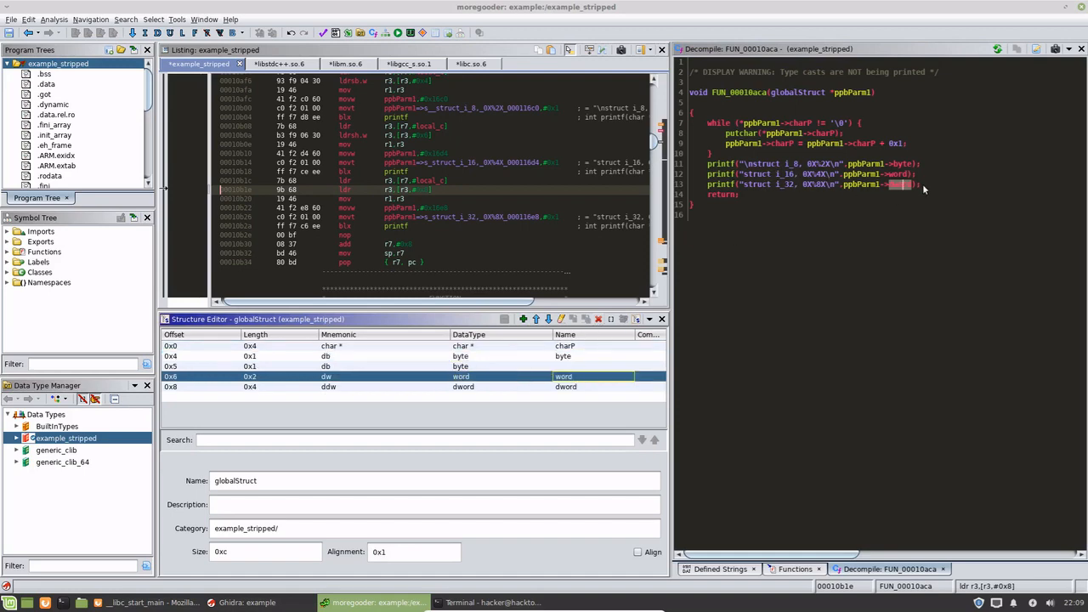
{"action": "left_click", "coordinate": [600, 388]}
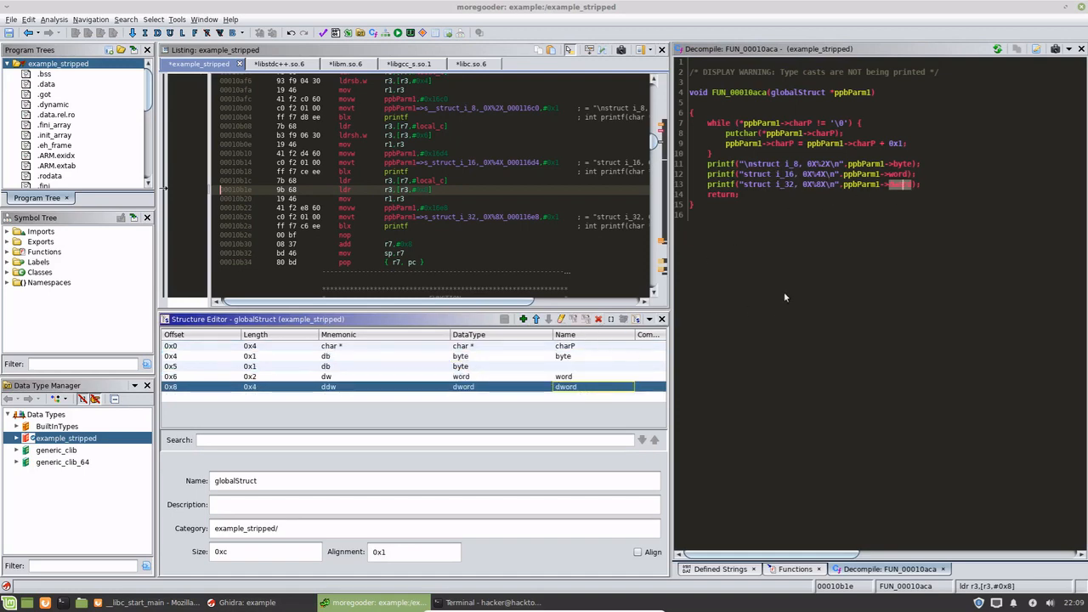
Inspect the while loop's byte load and '\0' compare instructions in the Listing
{"action": "left_click", "coordinate": [725, 157]}
{"action": "left_click", "coordinate": [723, 155]}
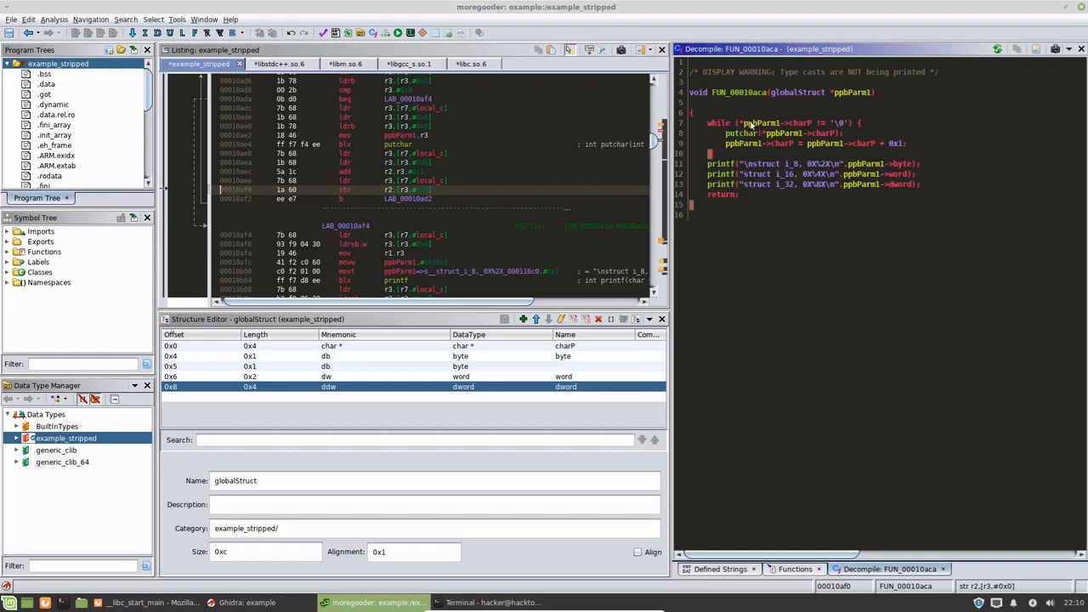
{"action": "left_click", "coordinate": [742, 124]}
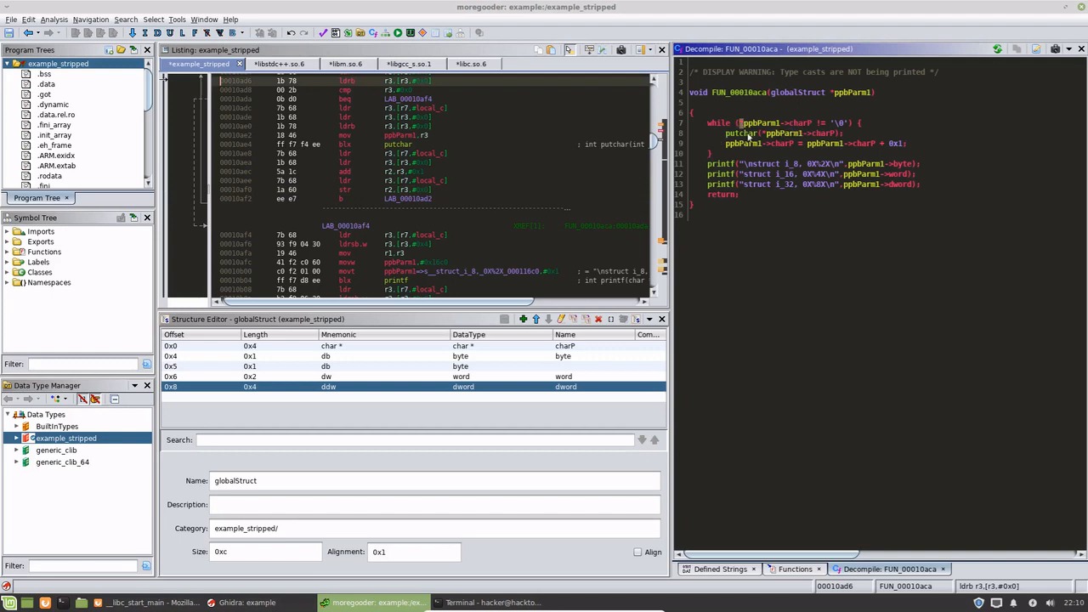
{"action": "left_click", "coordinate": [843, 124]}
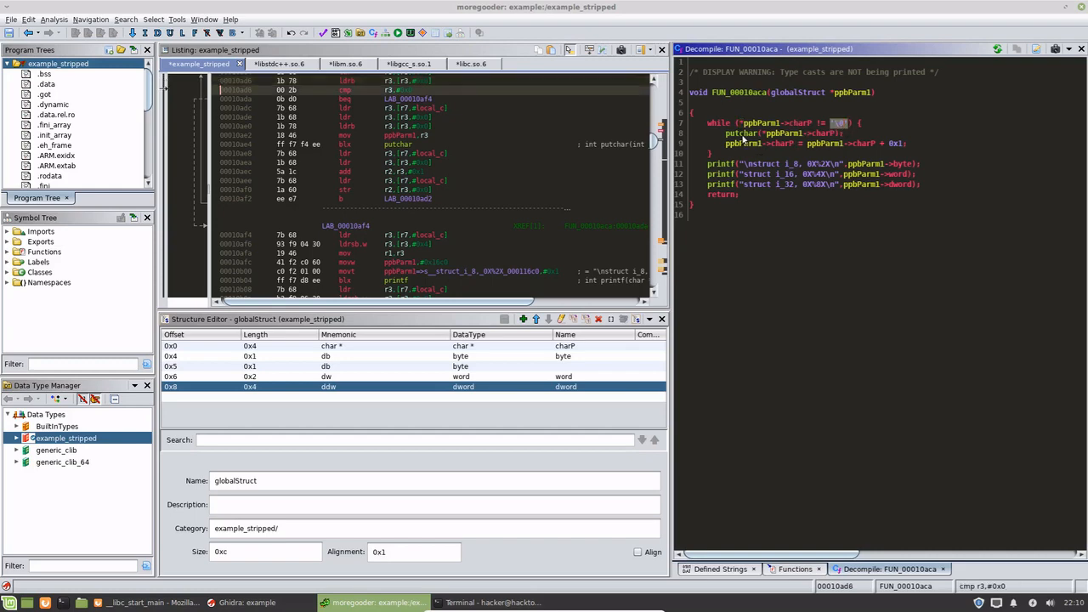
{"action": "double_click", "coordinate": [838, 124]}
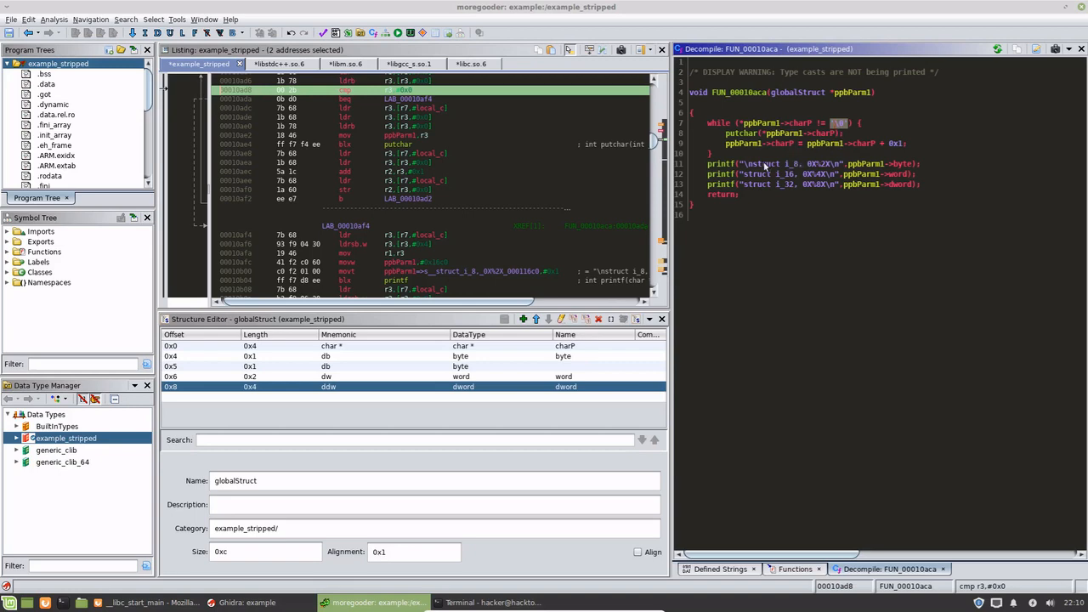
Rename FUN_00010aca to printGlobalStruct via the L rename dialog
{"action": "left_click", "coordinate": [746, 94]}
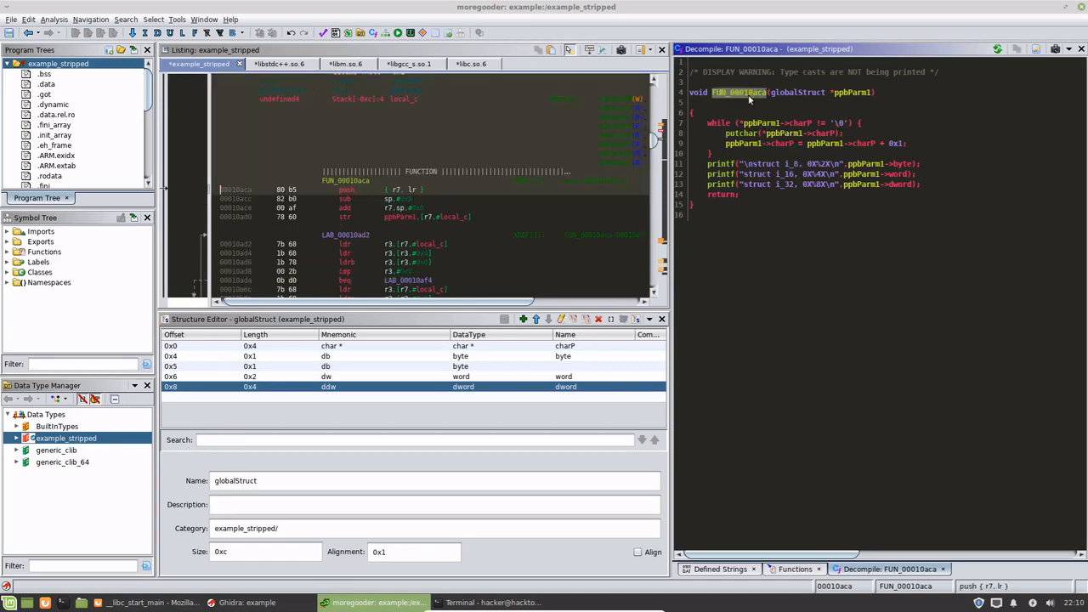
{"action": "type", "text": "l"}
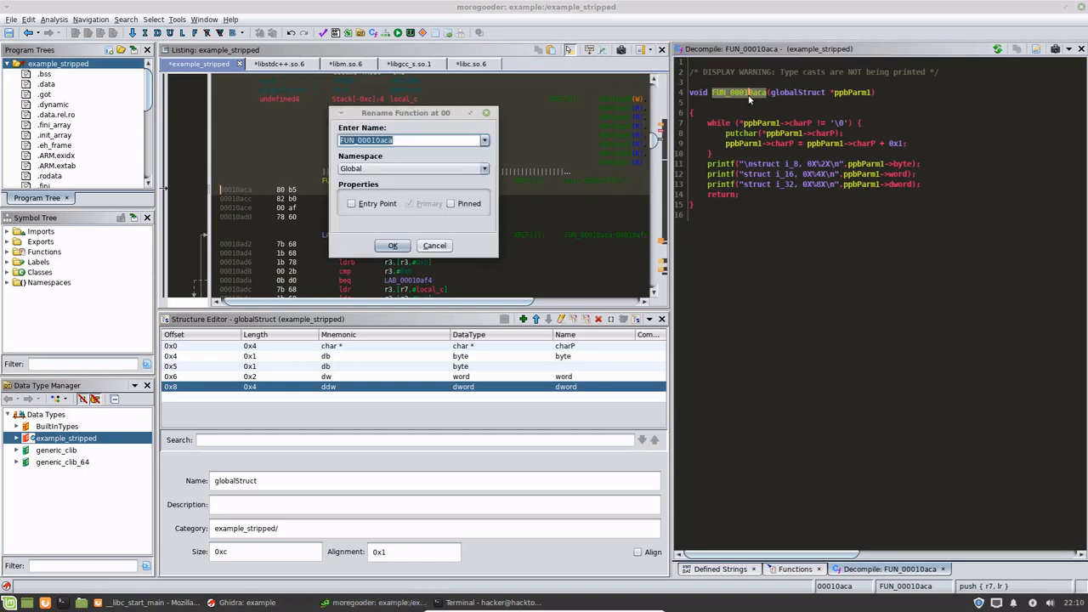
{"action": "type", "text": "print"}
{"action": "type", "text": "loba"}
{"action": "type", "text": "Struct"}
{"action": "key", "text": "Return"}
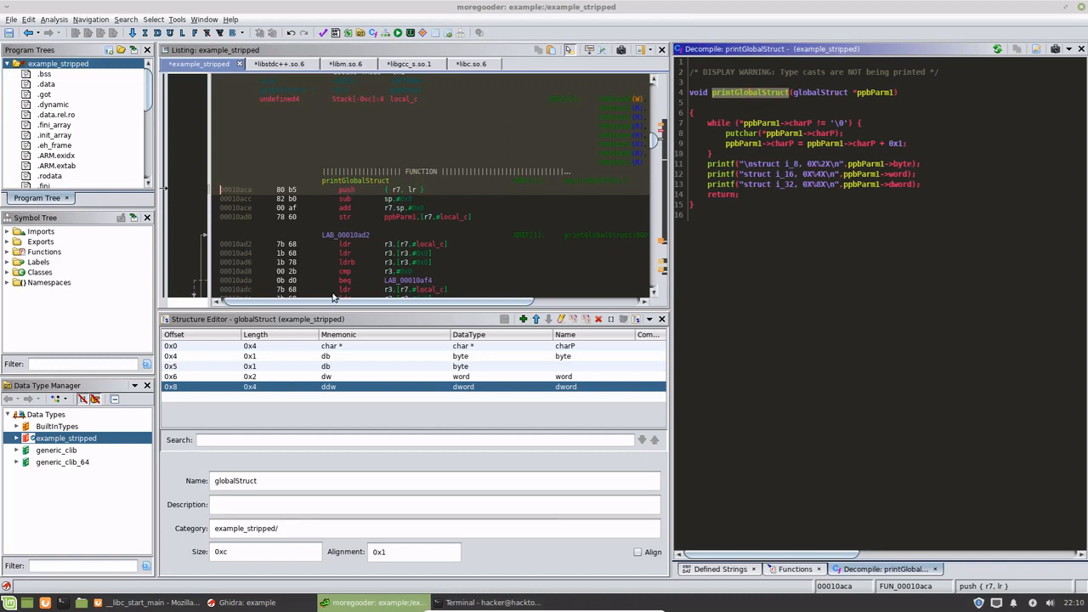
Go to main and inspect the FUN_00010b36 call's 0x3 and DAT_00022070 arguments, viewing the data at DAT_00022070
{"action": "double_click", "coordinate": [605, 182]}
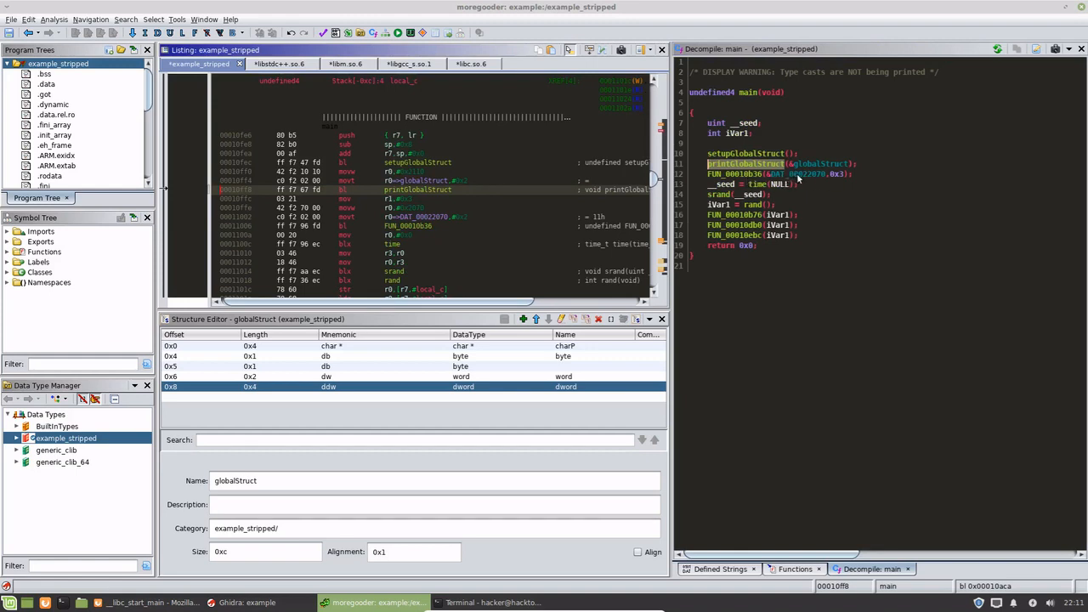
{"action": "left_click", "coordinate": [785, 175]}
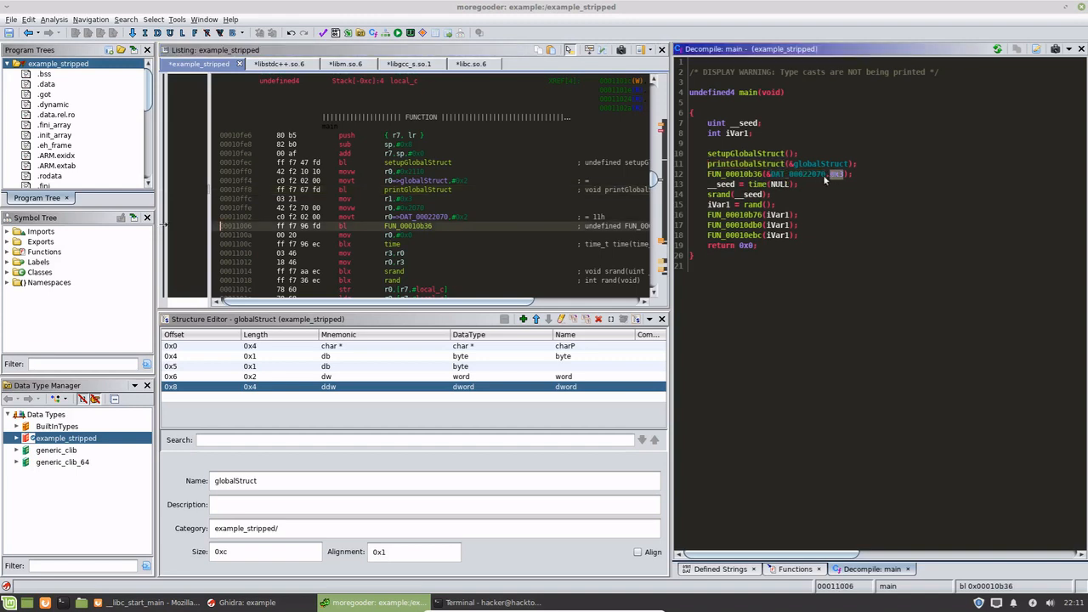
{"action": "left_click", "coordinate": [837, 174]}
{"action": "left_click", "coordinate": [811, 177]}
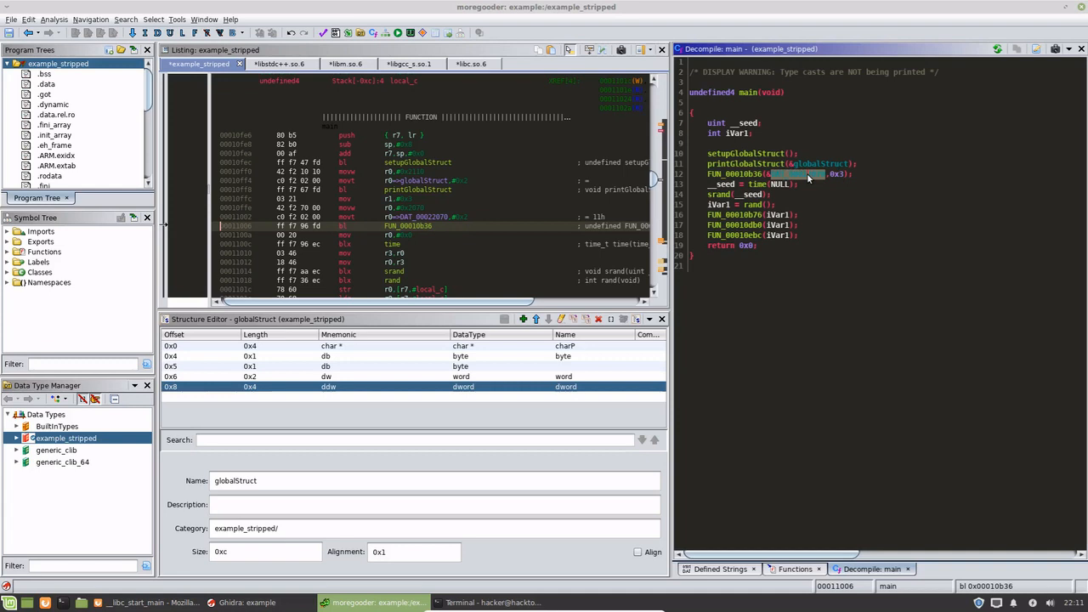
{"action": "double_click", "coordinate": [807, 173]}
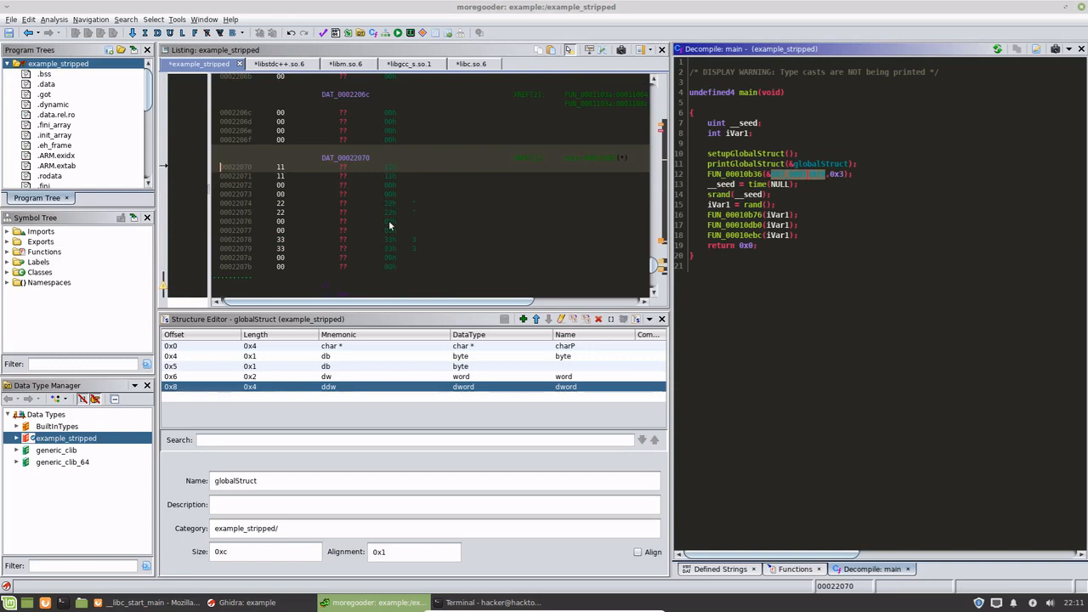
Return to main's call line and navigate into FUN_00010b36
{"action": "left_click", "coordinate": [841, 178]}
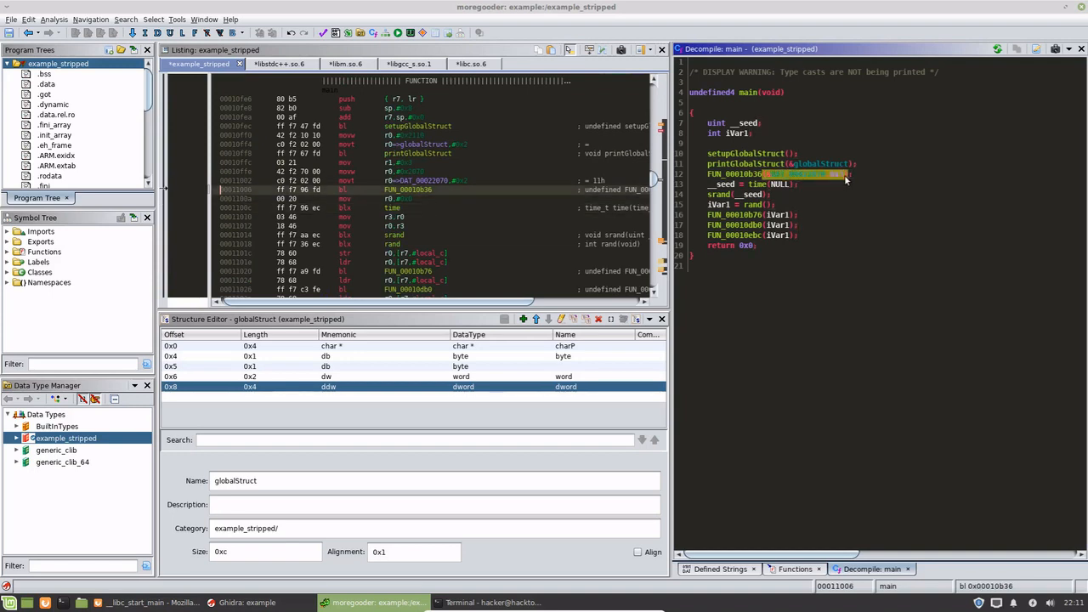
{"action": "left_click", "coordinate": [821, 178]}
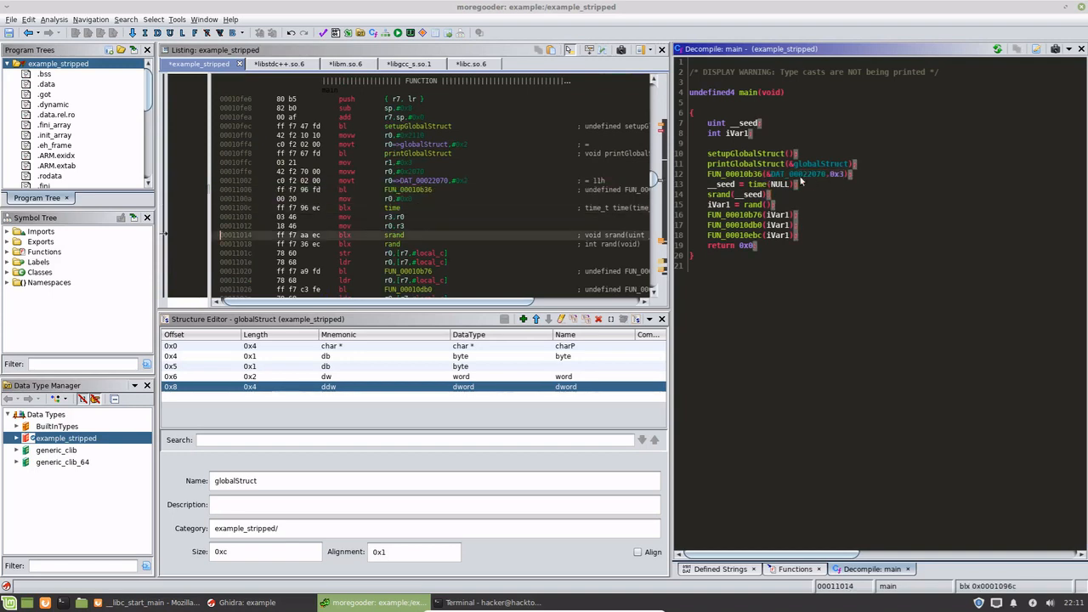
{"action": "double_click", "coordinate": [750, 175]}
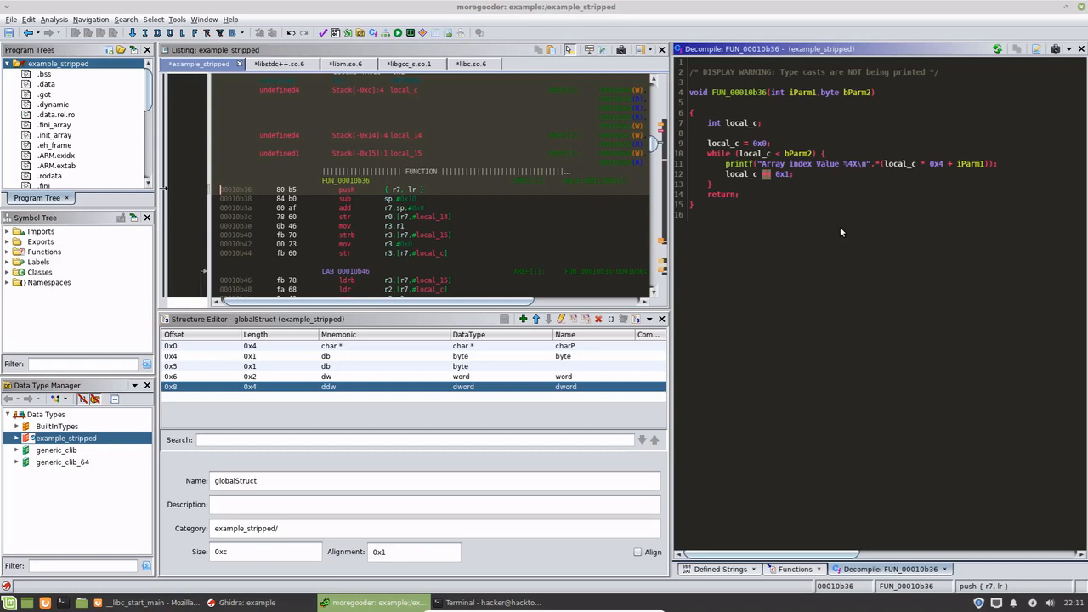
Rename local_c to index, then highlight the uses of iParm1 and index
{"action": "left_click", "coordinate": [735, 144]}
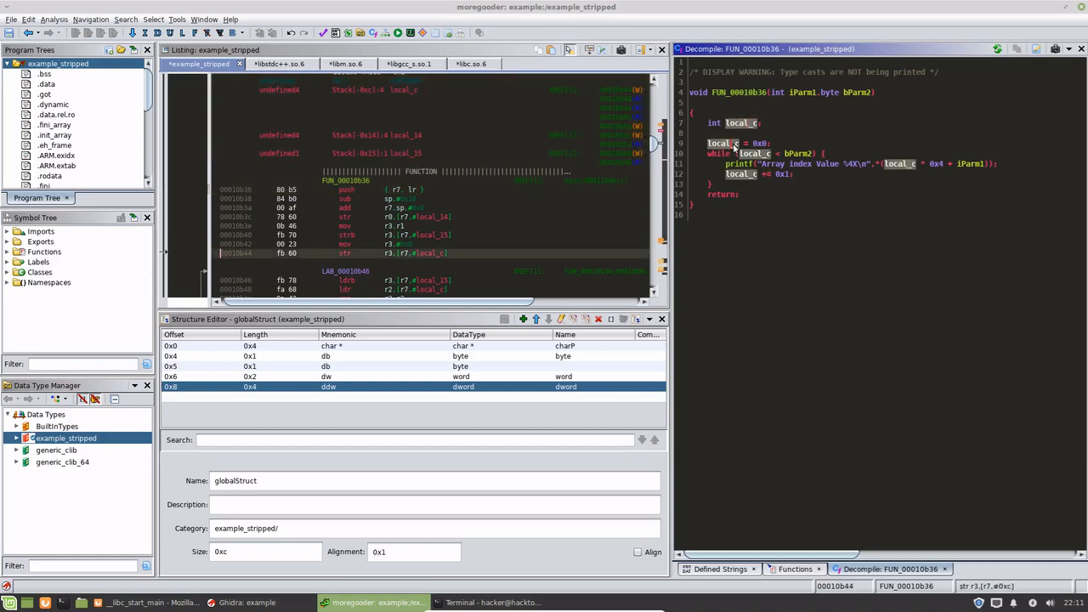
{"action": "type", "text": "lindex"}
{"action": "key", "text": "Return"}
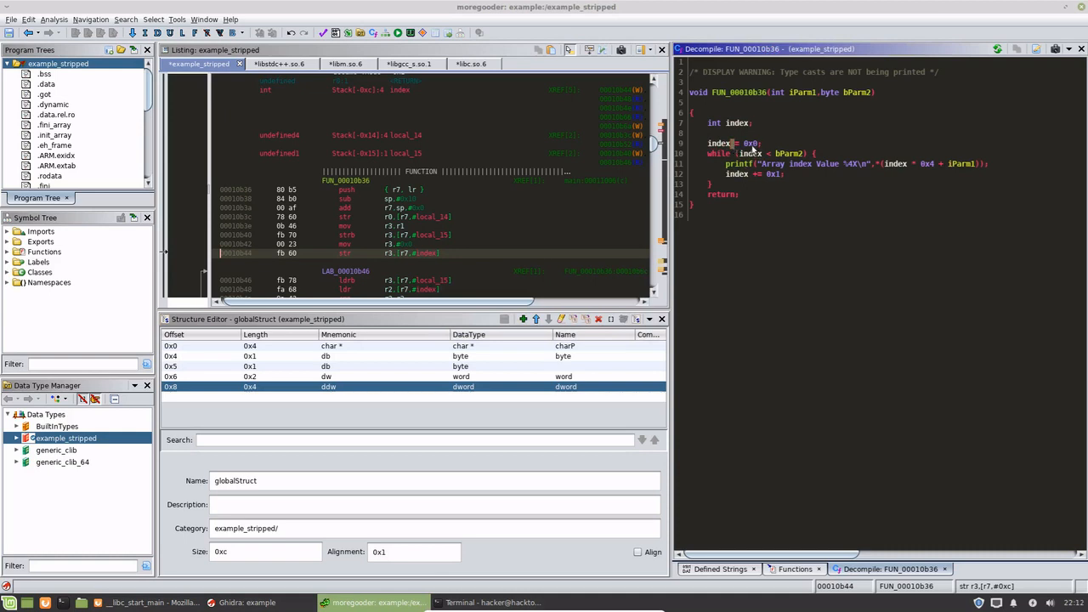
{"action": "left_click", "coordinate": [751, 143]}
{"action": "left_click_drag", "start_coordinate": [762, 146], "coordinate": [705, 146]}
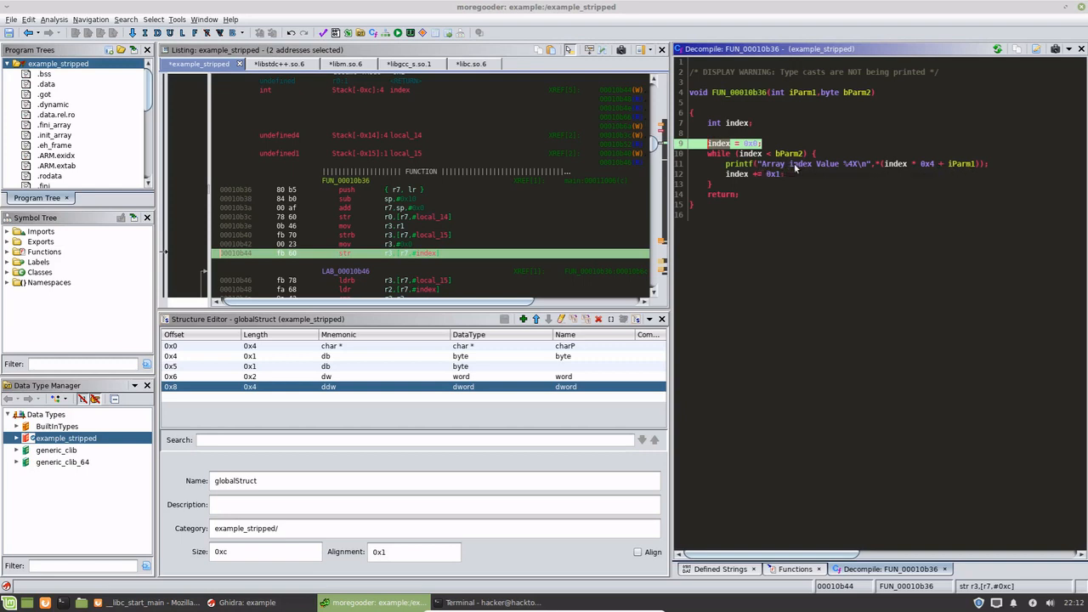
{"action": "left_click", "coordinate": [965, 164]}
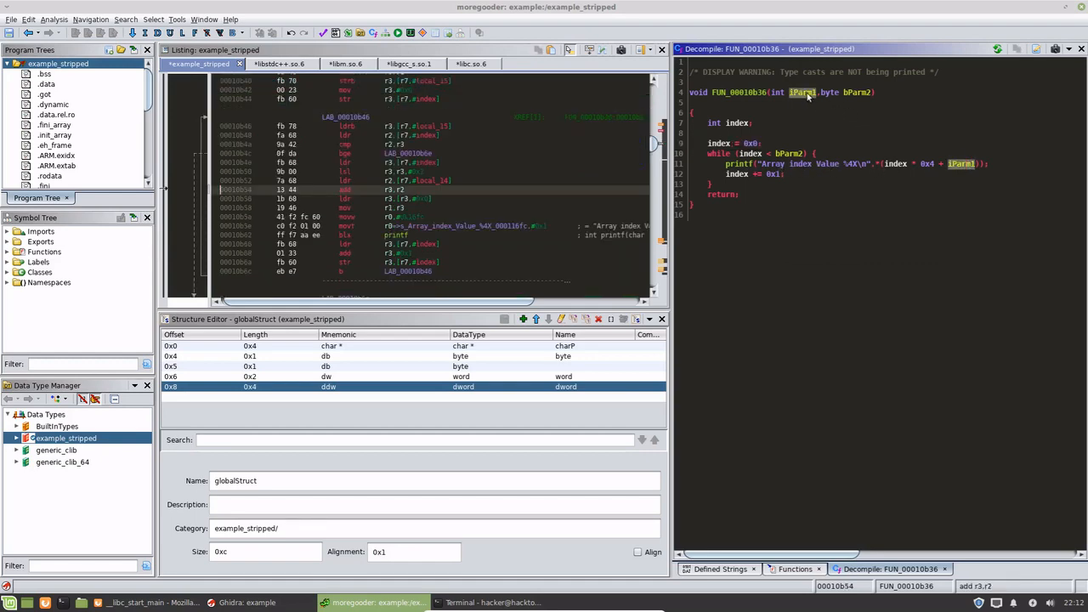
{"action": "left_click", "coordinate": [739, 175]}
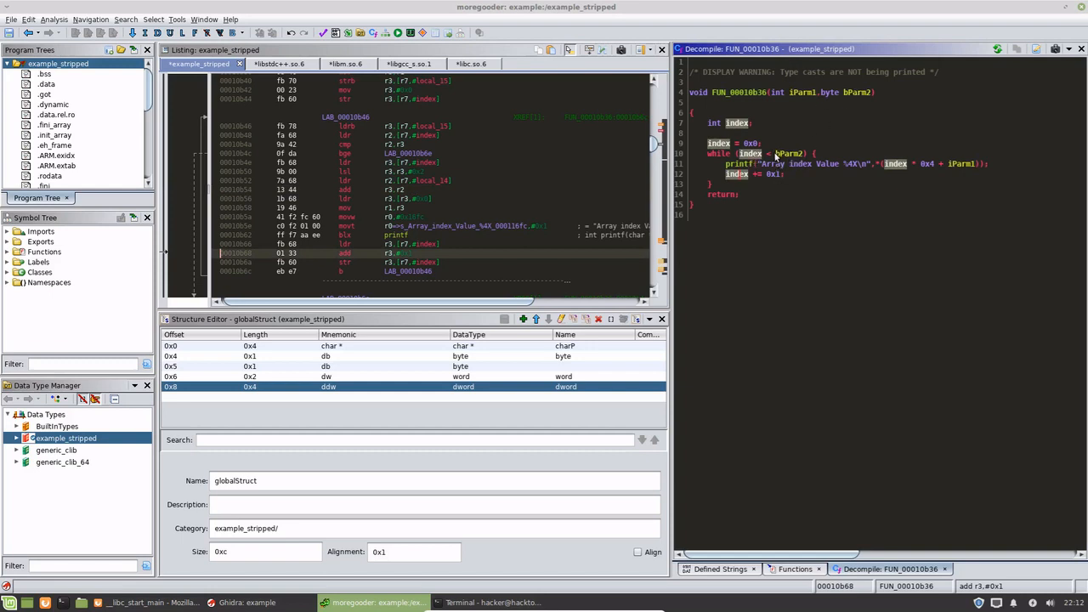
Rename bParm2 to 0x3, committing parameters as param_1, and cancel a second rename attempt
{"action": "left_click", "coordinate": [860, 95]}
{"action": "type", "text": "l"}
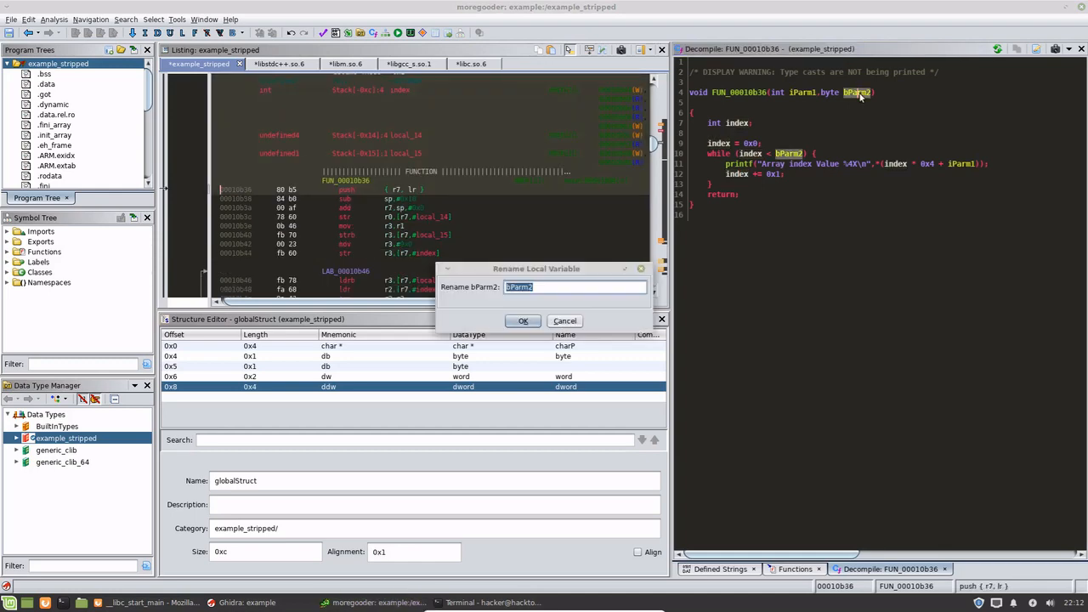
{"action": "type", "text": "0x3"}
{"action": "key", "text": "Return"}
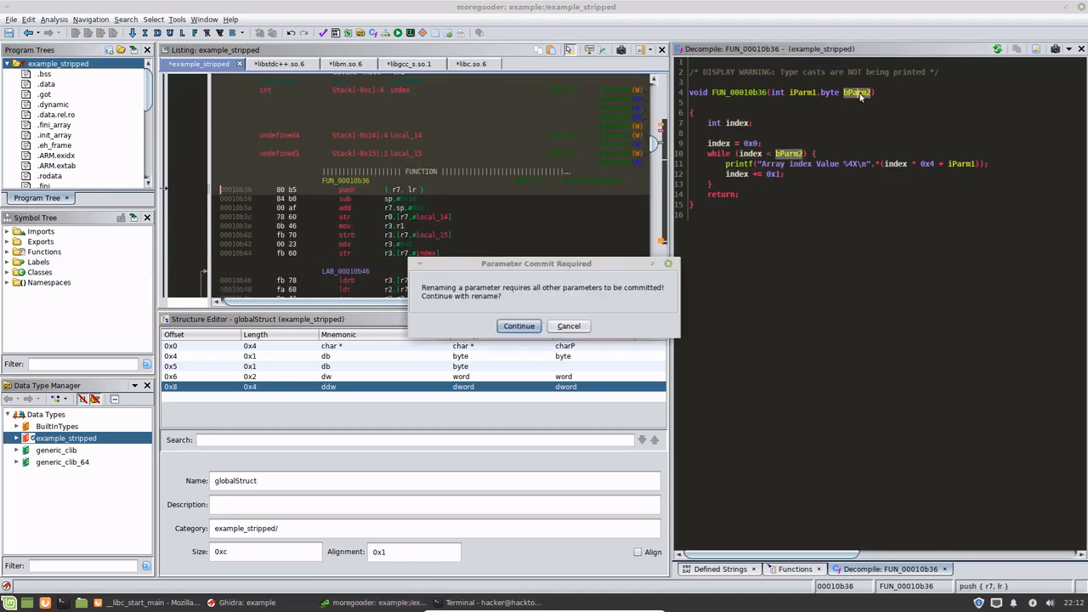
{"action": "key", "text": "Return"}
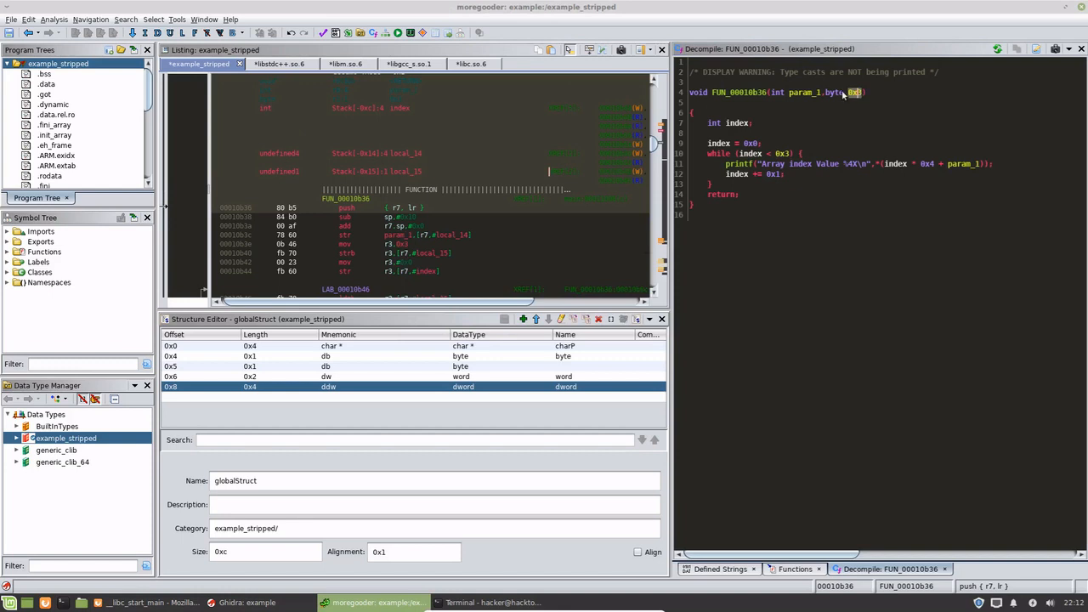
{"action": "key", "text": "l"}
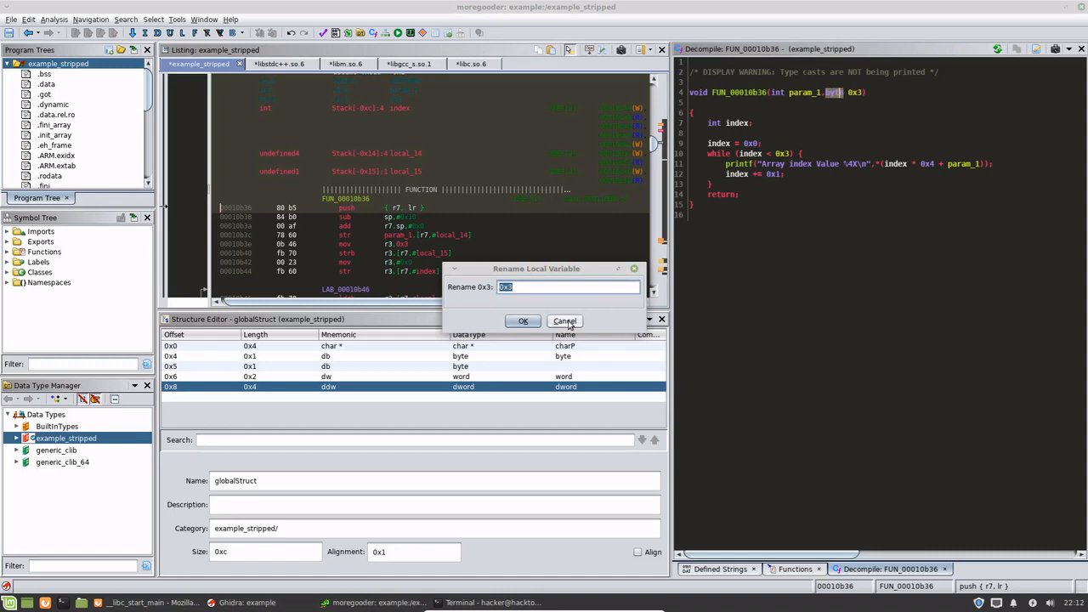
{"action": "left_click", "coordinate": [565, 321]}
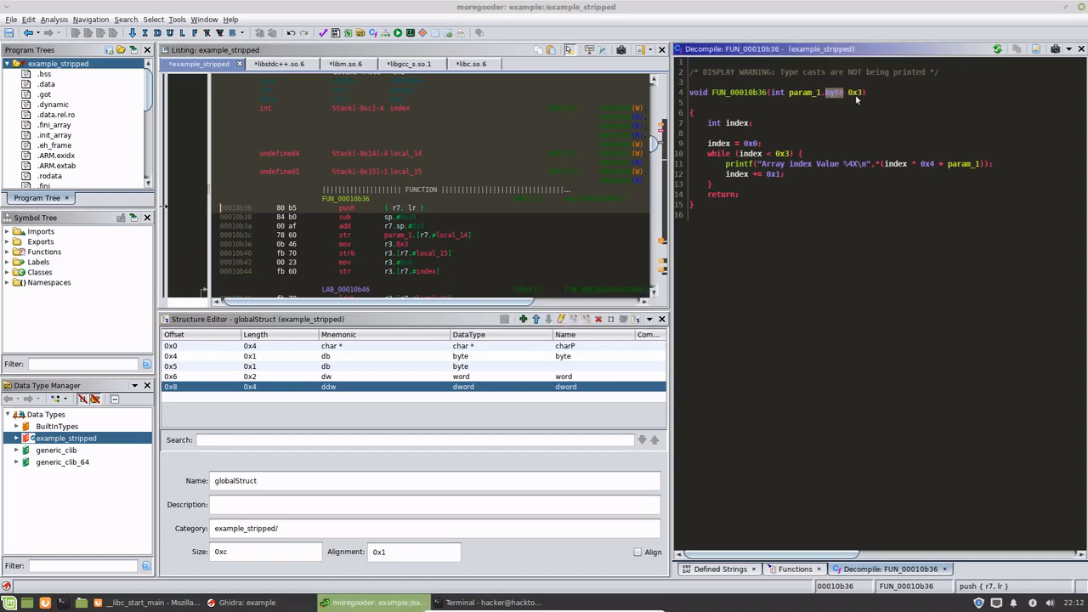
{"action": "left_click", "coordinate": [751, 154]}
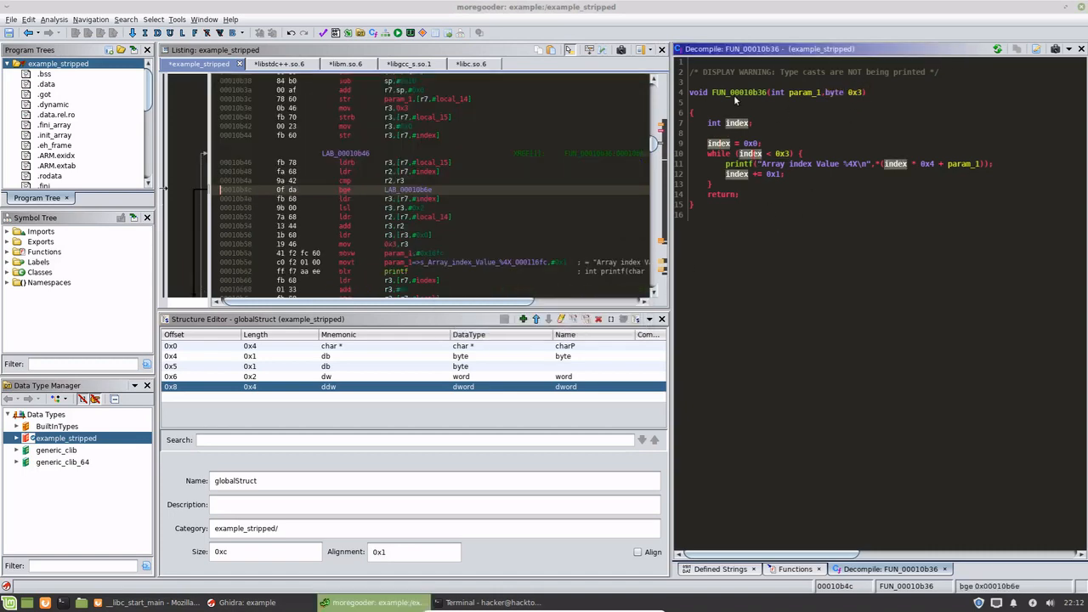
{"action": "left_click", "coordinate": [963, 164]}
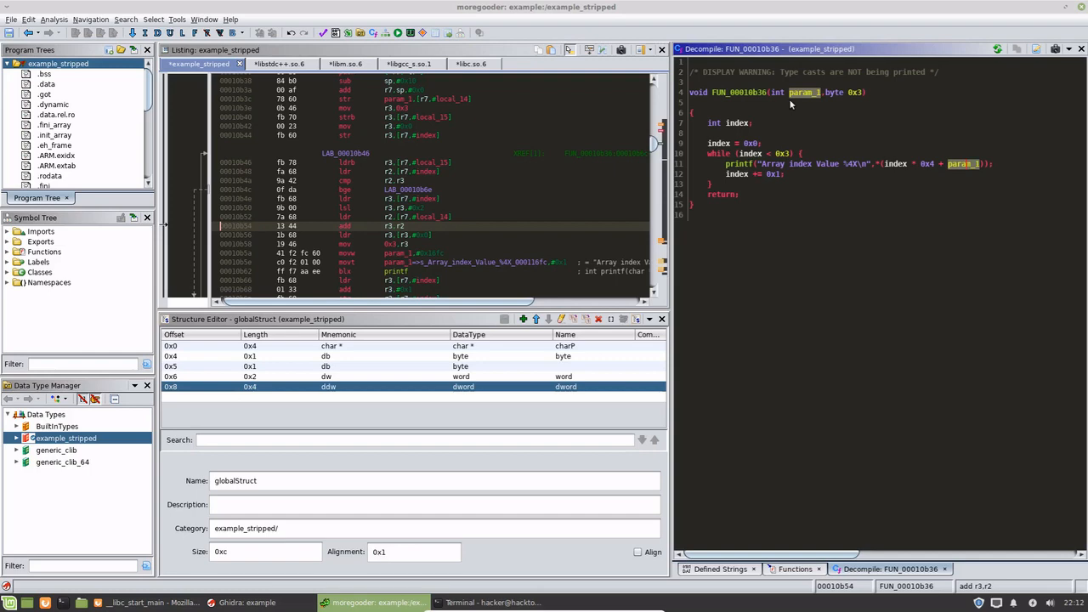
Change param_1 of FUN_00010b36 to int * in the Edit Function Signature dialog
{"action": "right_click", "coordinate": [756, 94]}
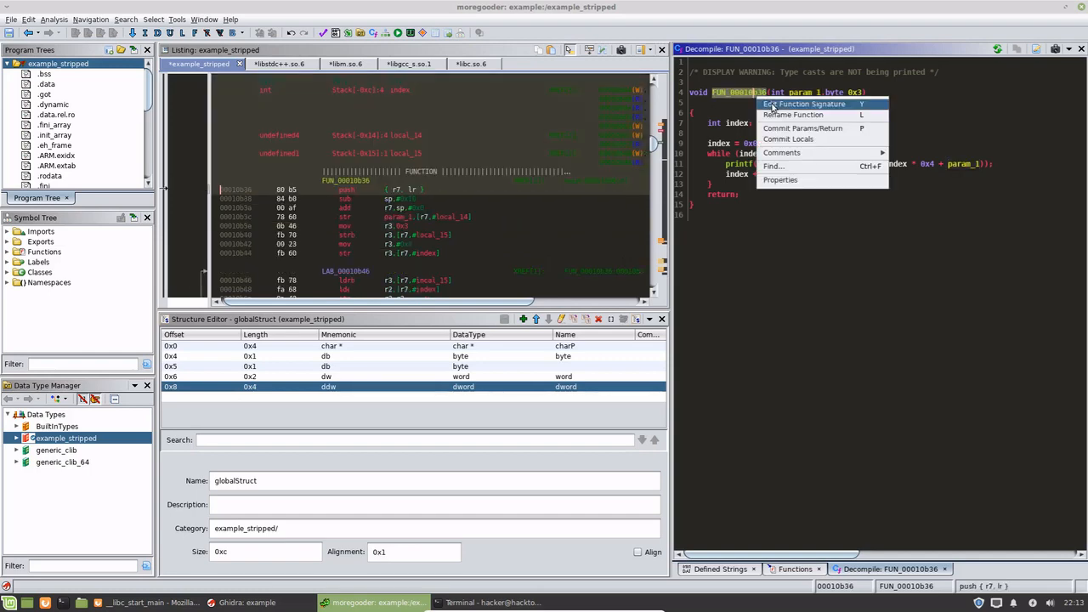
{"action": "left_click", "coordinate": [771, 105]}
{"action": "double_click", "coordinate": [511, 291]}
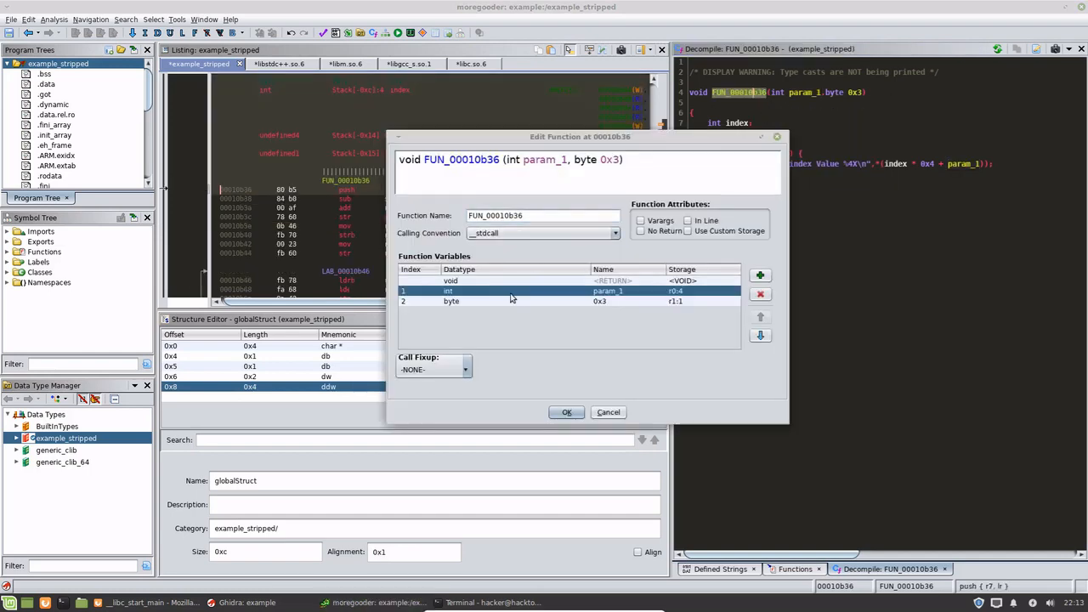
{"action": "left_click", "coordinate": [511, 292]}
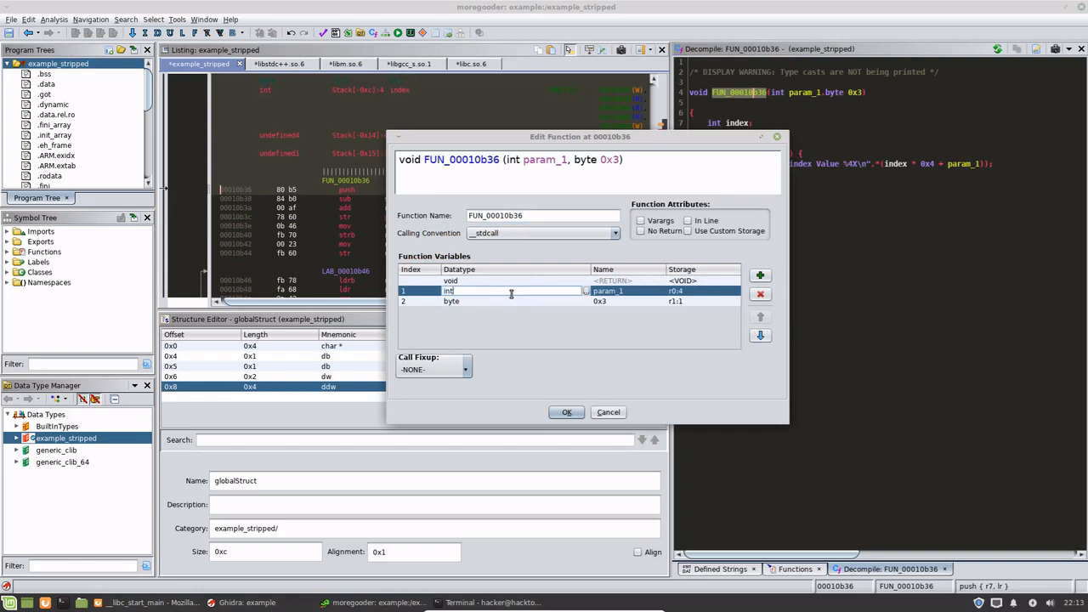
{"action": "type", "text": "*"}
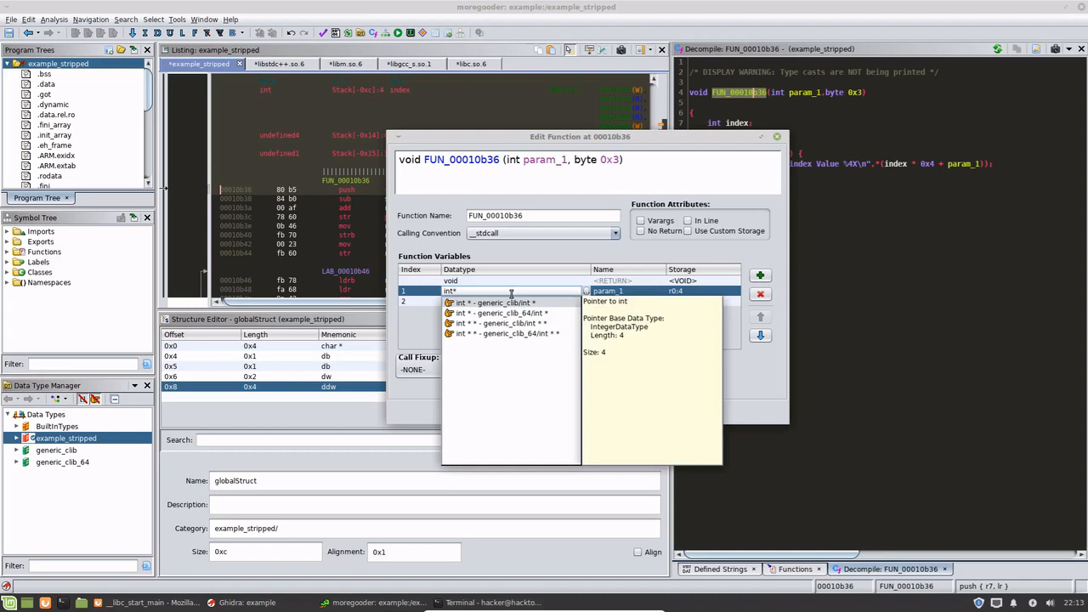
{"action": "key", "text": "Return"}
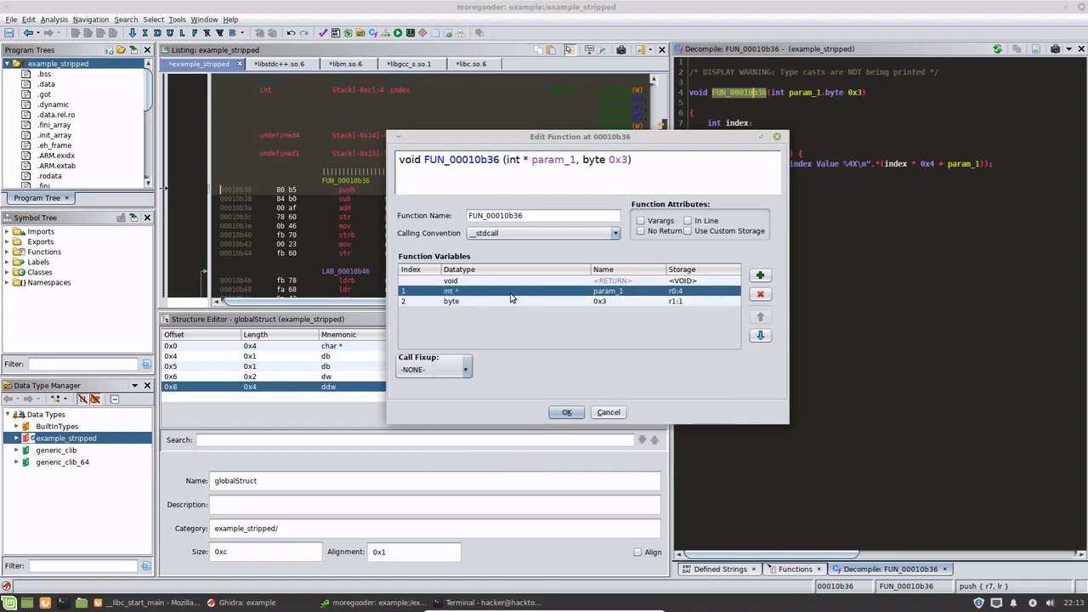
{"action": "key", "text": "Return"}
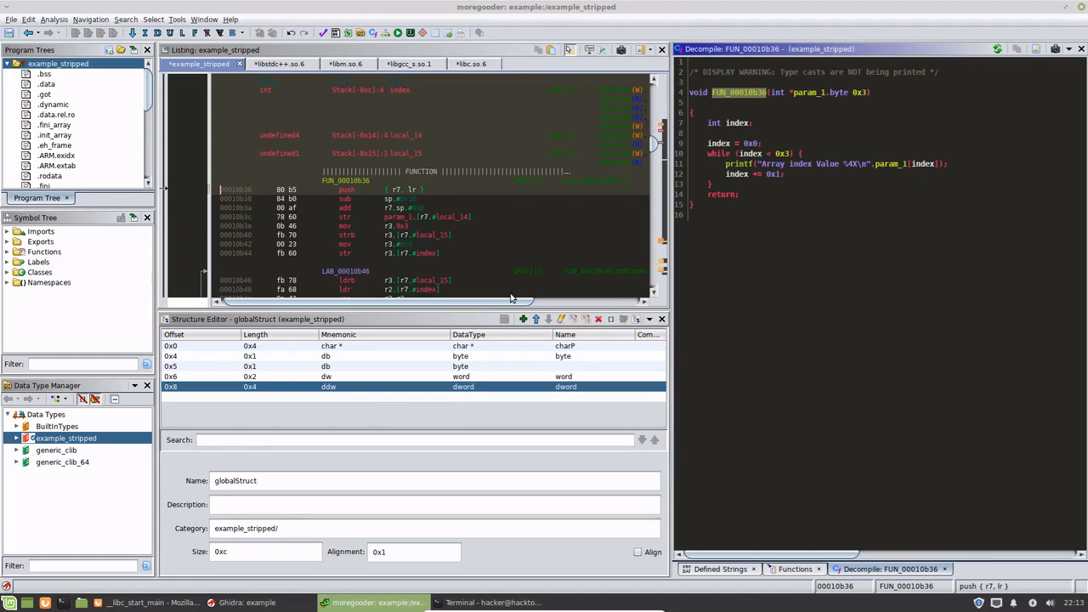
Rename the int * parameter param_1 to array
{"action": "left_click", "coordinate": [892, 164]}
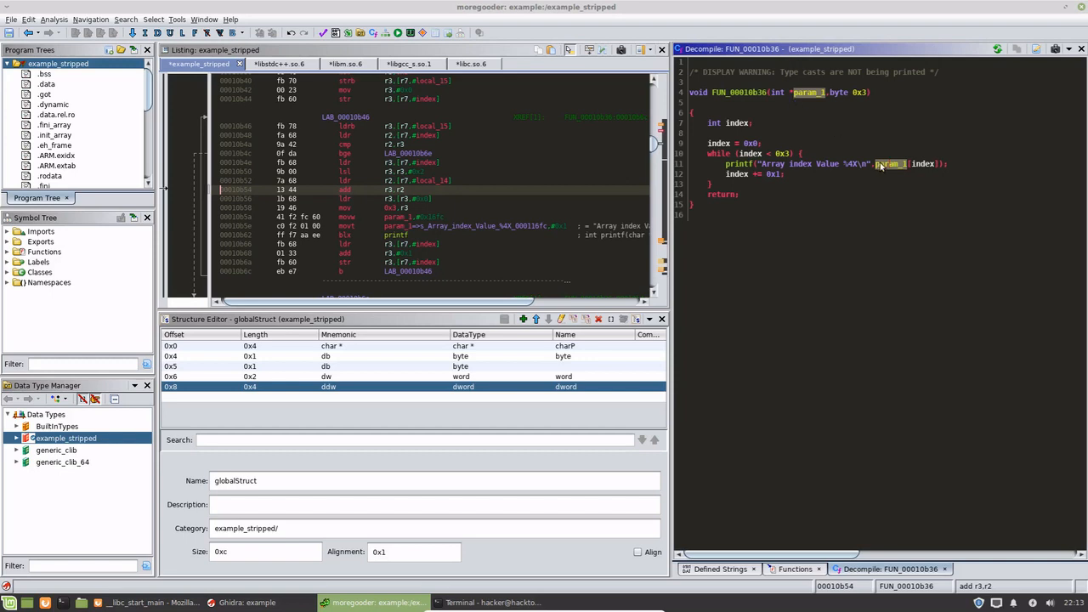
{"action": "left_click", "coordinate": [923, 164]}
{"action": "type", "text": "larray"}
{"action": "key", "text": "Return"}
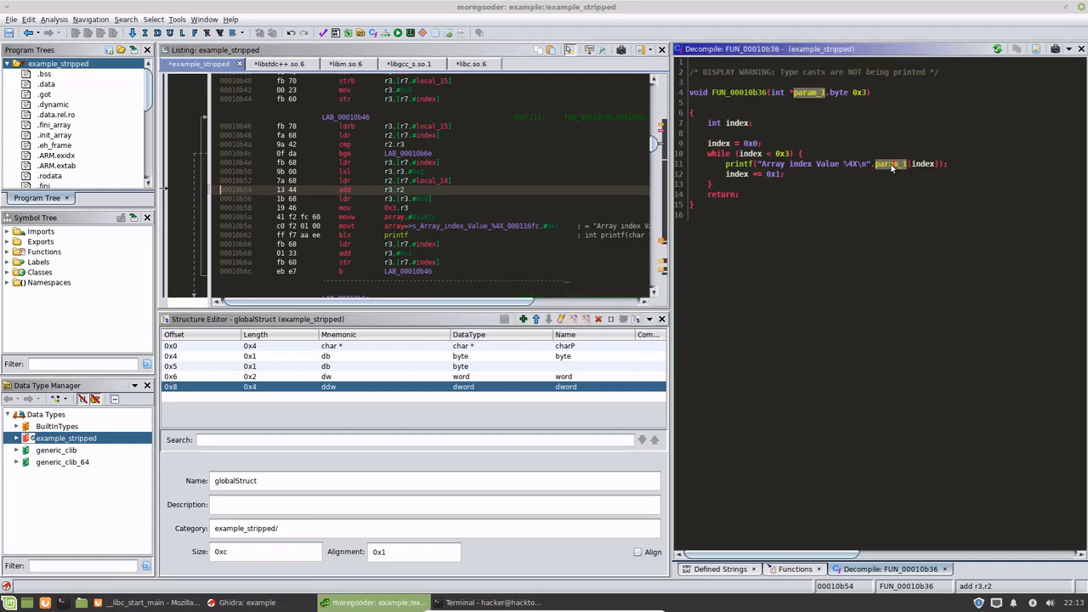
{"action": "left_click", "coordinate": [916, 164]}
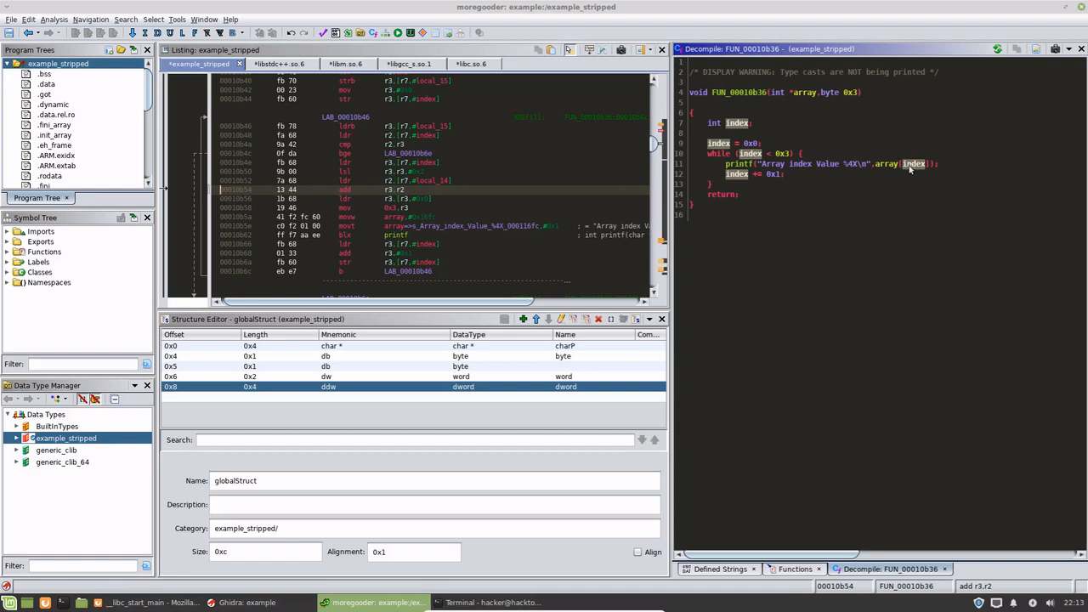
Rename the function FUN_00010b36 to printArray
{"action": "left_click", "coordinate": [752, 93]}
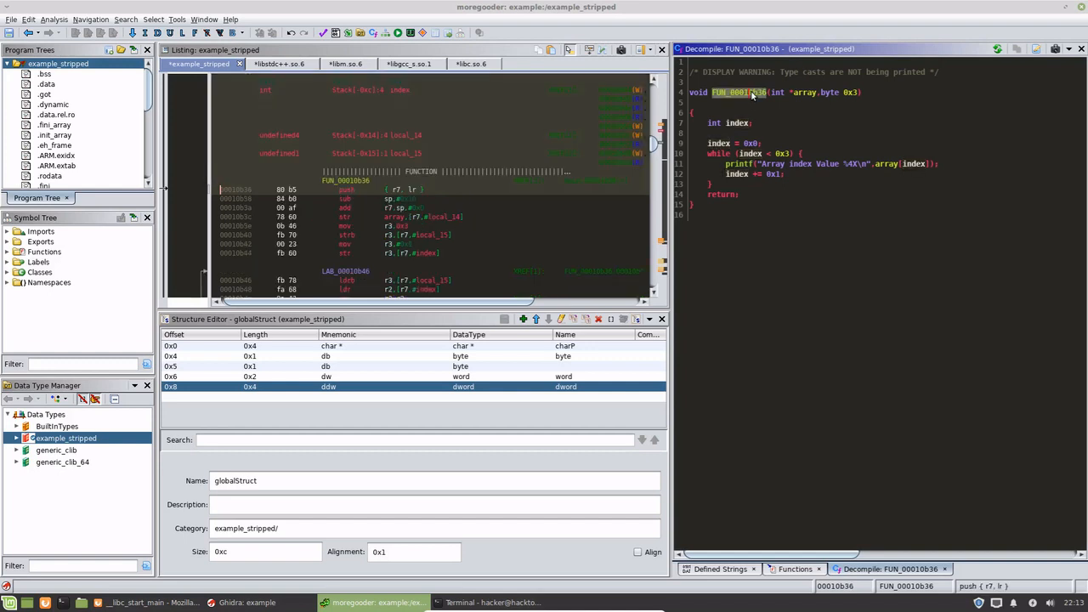
{"action": "type", "text": "l"}
{"action": "type", "text": "printArra"}
{"action": "type", "text": "y"}
{"action": "key", "text": "Return"}
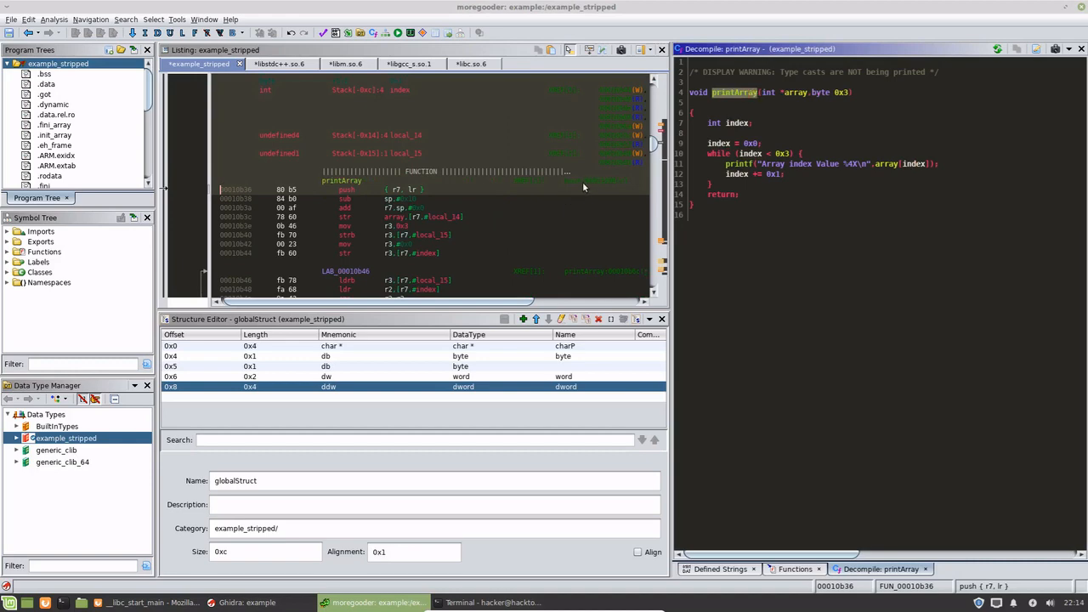
Return to main and jump to the DAT_00022070 data passed to printArray in the listing
{"action": "key", "text": "alt+Left"}
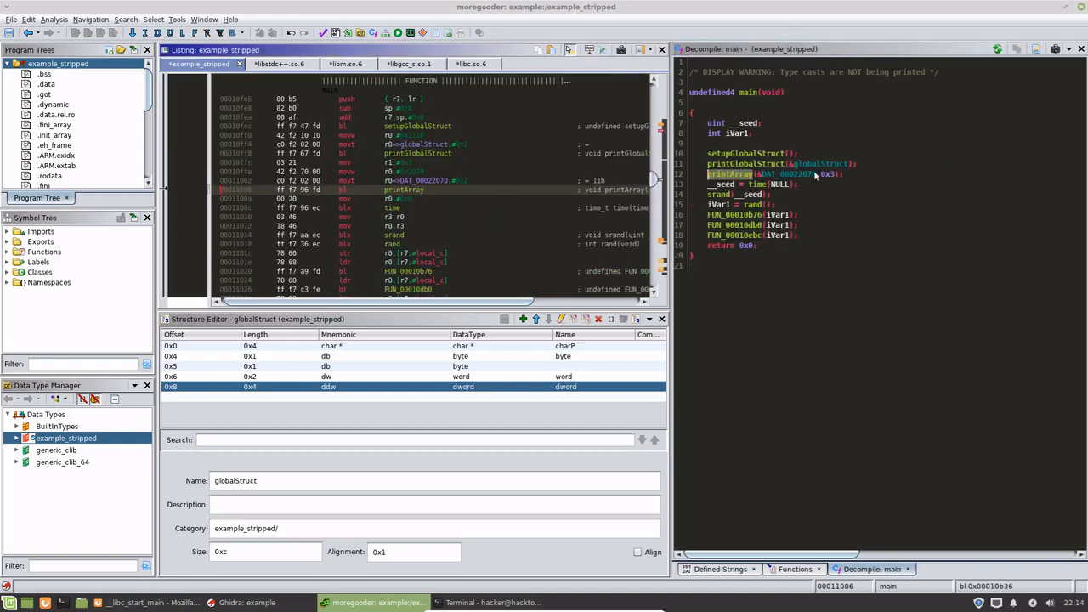
{"action": "left_click", "coordinate": [796, 175]}
{"action": "double_click", "coordinate": [796, 176]}
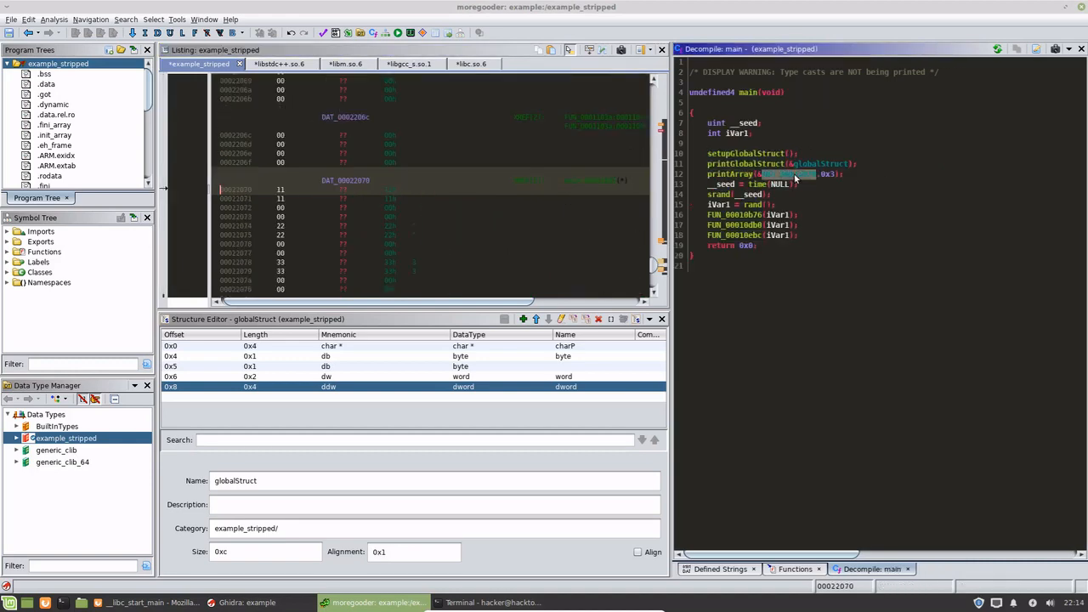
{"action": "scroll", "coordinate": [442, 208], "scroll_direction": "down", "scroll_amount": 2}
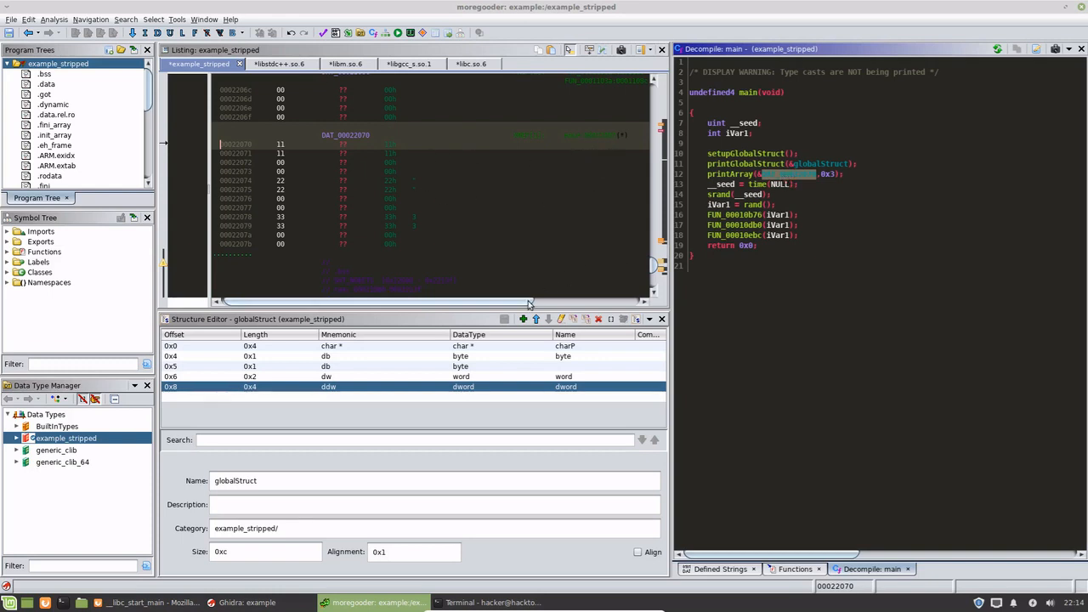
{"action": "mouse_move", "coordinate": [533, 304]}
{"action": "left_mouse_down"}
{"action": "mouse_move", "coordinate": [576, 304]}
{"action": "mouse_move", "coordinate": [532, 304]}
{"action": "left_mouse_up"}
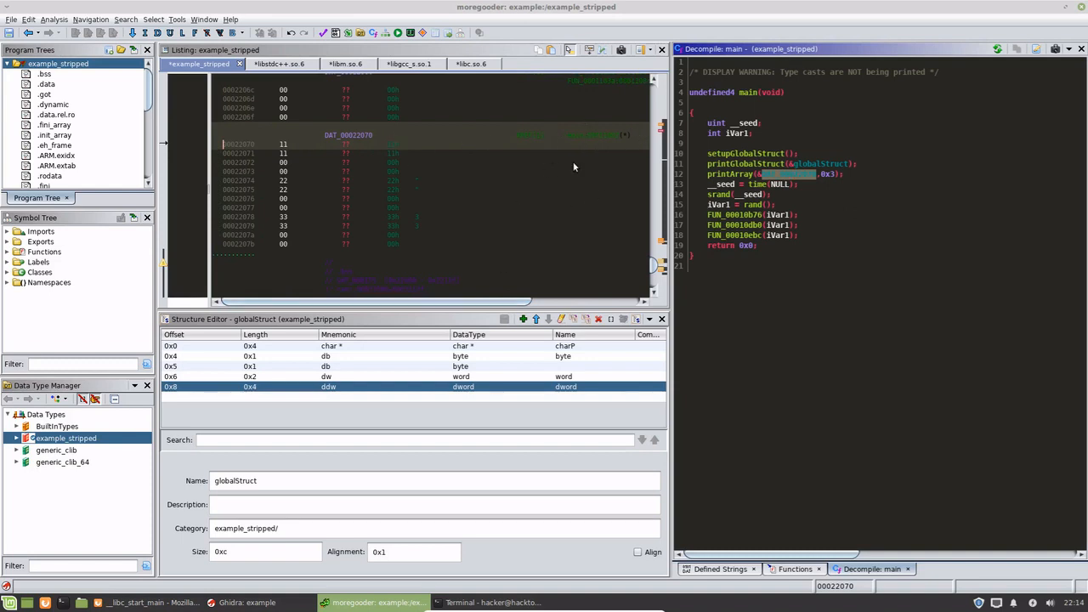
{"action": "left_click", "coordinate": [391, 151]}
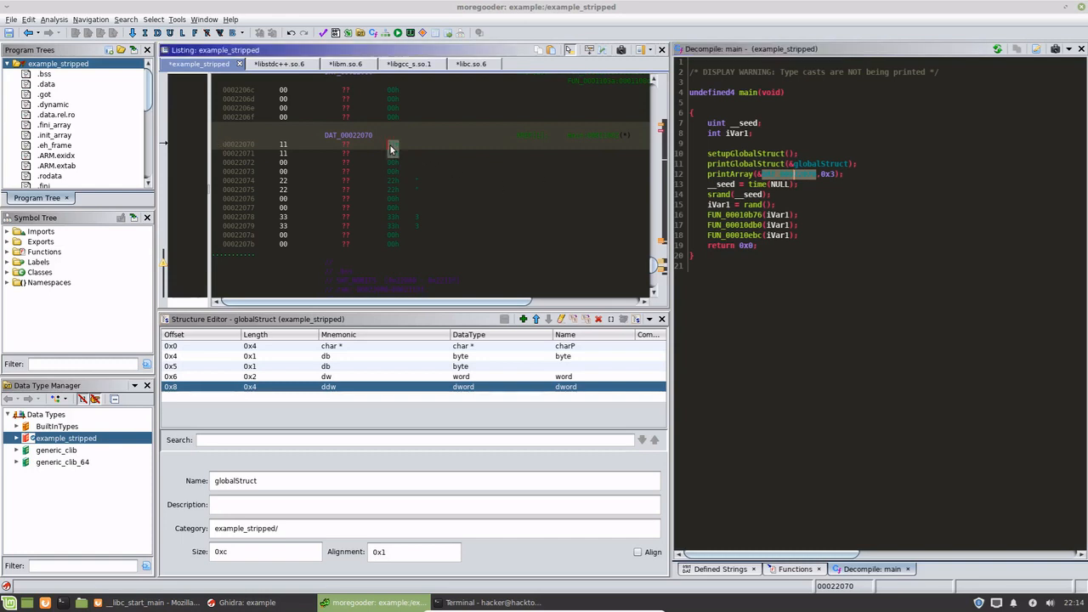
Clear the data type on globalArray so it reverts to undefined bytes starting 11 11
{"action": "left_click", "coordinate": [729, 173]}
{"action": "double_click", "coordinate": [782, 174]}
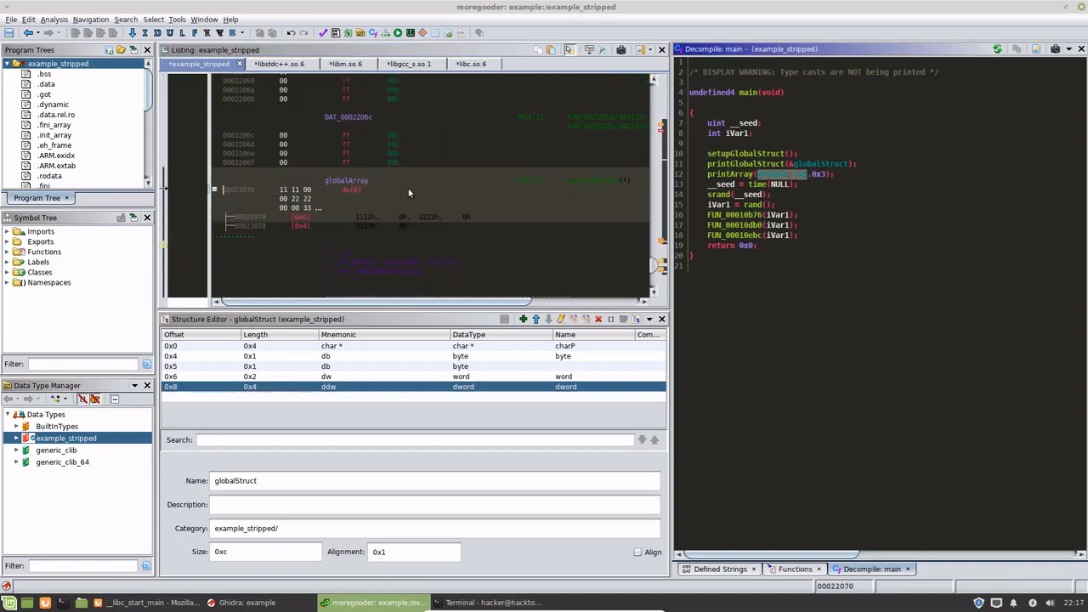
{"action": "left_click", "coordinate": [347, 187]}
{"action": "key", "text": "c"}
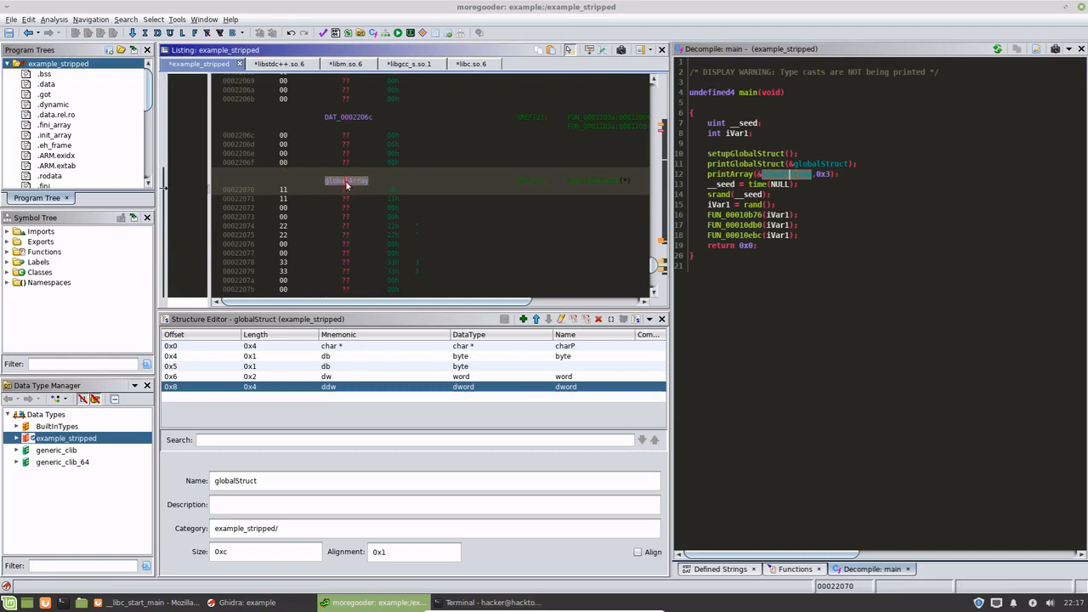
{"action": "left_click_drag", "start_coordinate": [289, 188], "coordinate": [289, 198]}
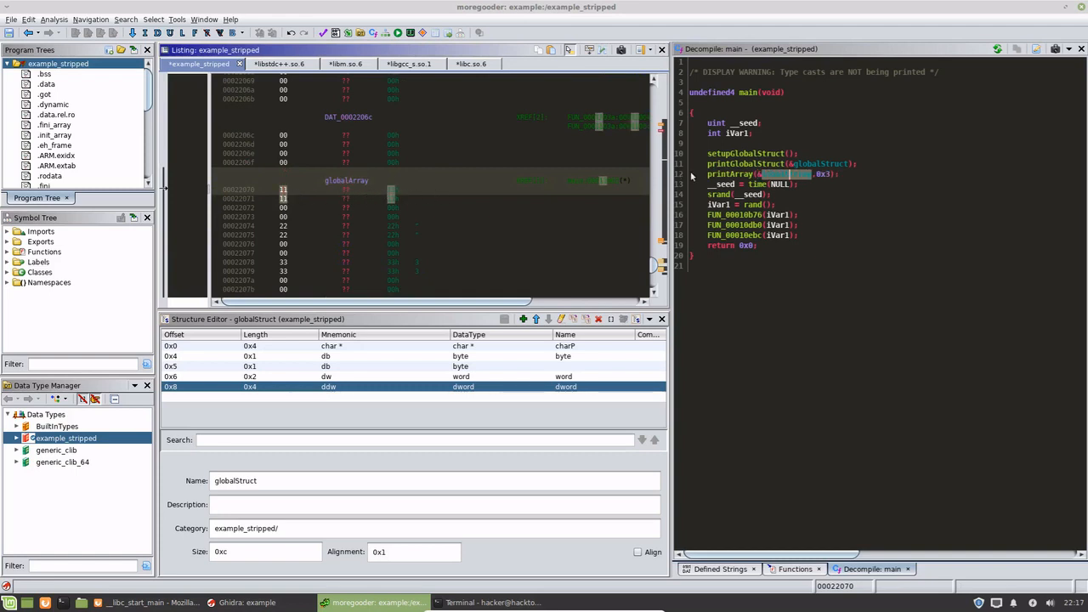
Review printArray's decompiled code and its printf format string
{"action": "left_click", "coordinate": [727, 175]}
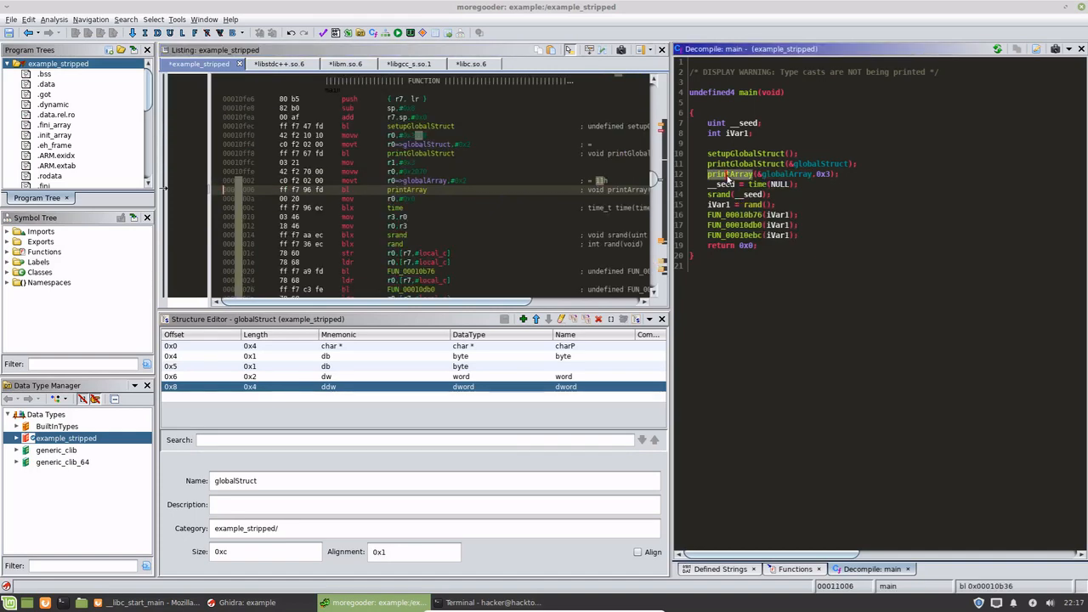
{"action": "double_click", "coordinate": [727, 175]}
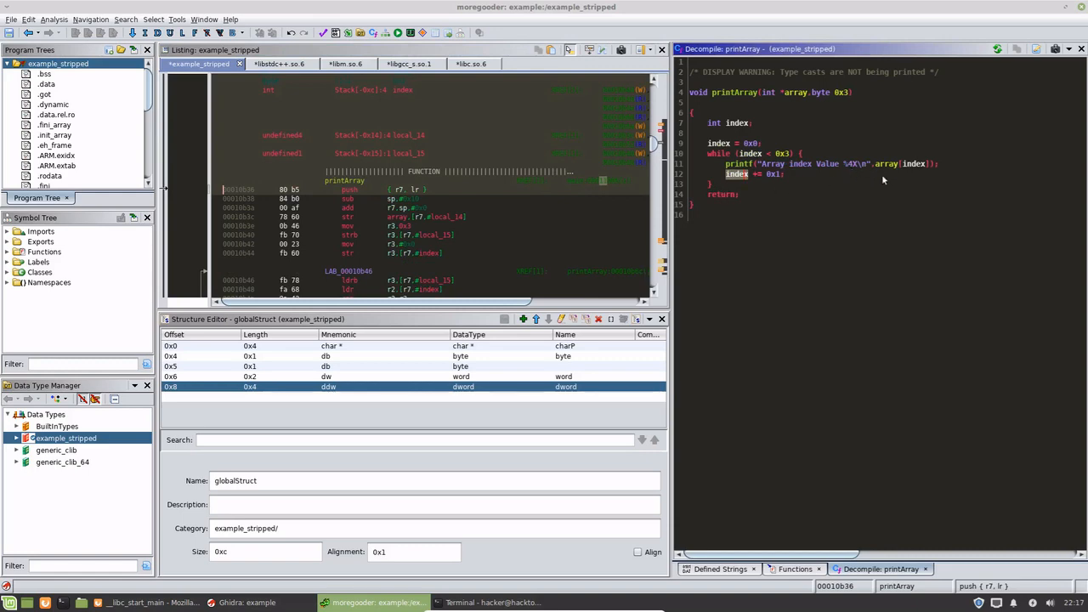
{"action": "left_click", "coordinate": [853, 164]}
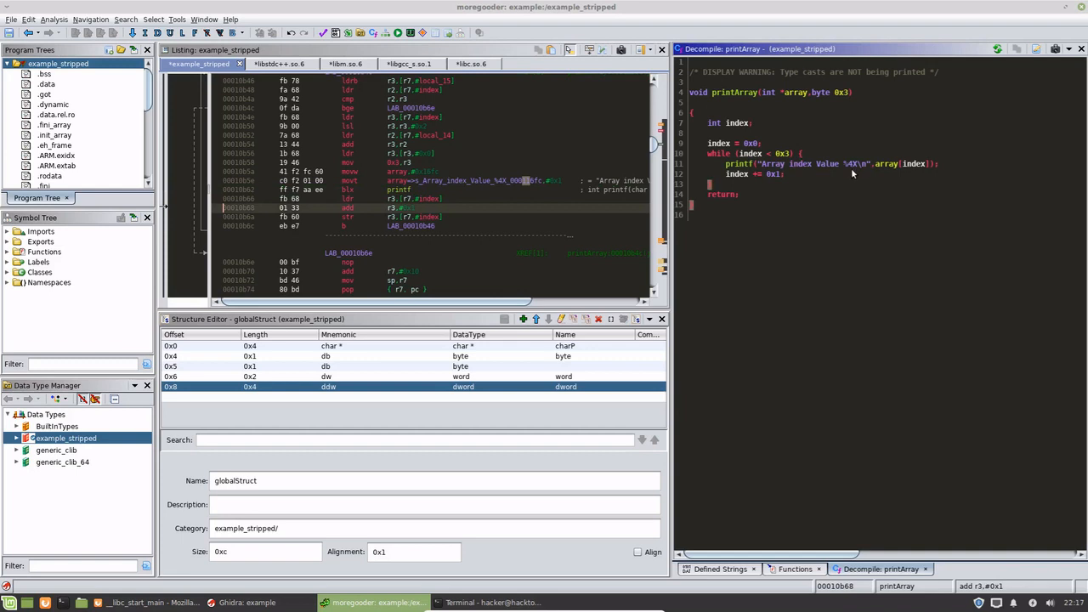
{"action": "left_click", "coordinate": [738, 92]}
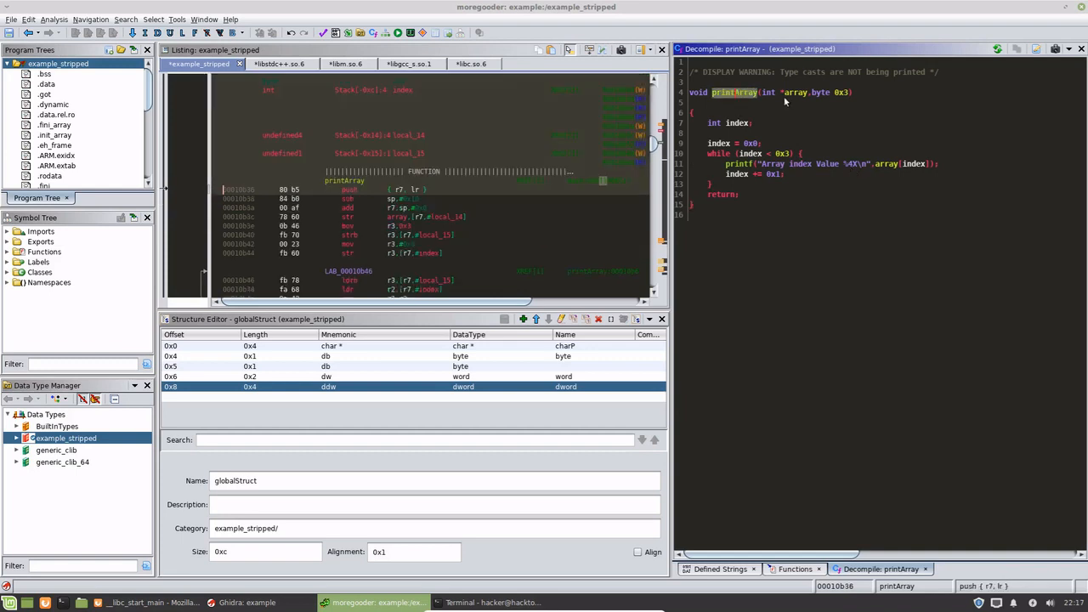
Widen globalArray's first bytes at 00022070 from byte to word to a dword holding 1111h
{"action": "key", "text": "alt+Left"}
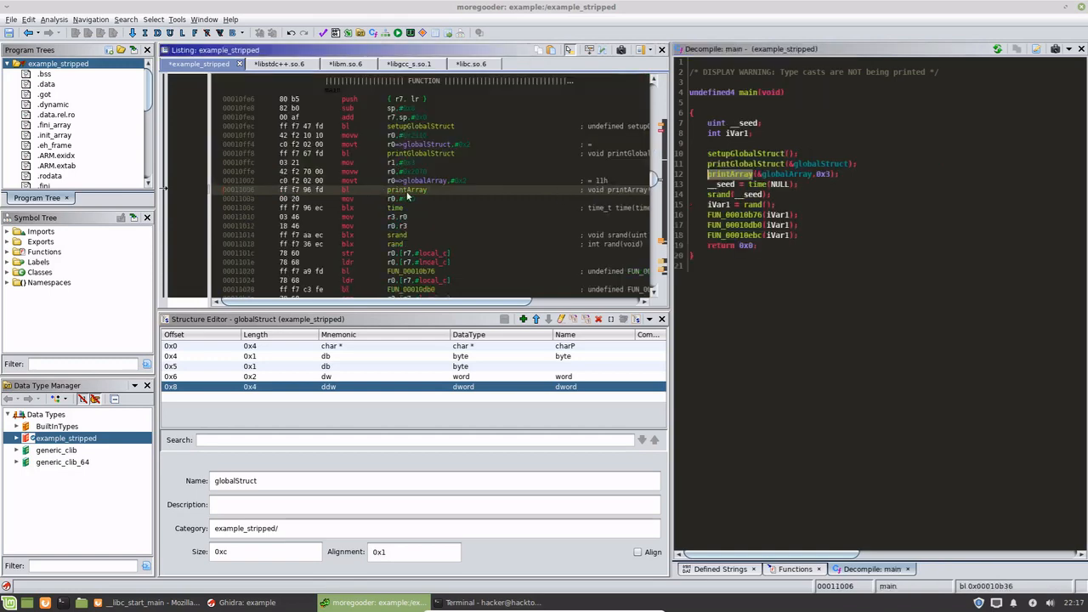
{"action": "double_click", "coordinate": [786, 174]}
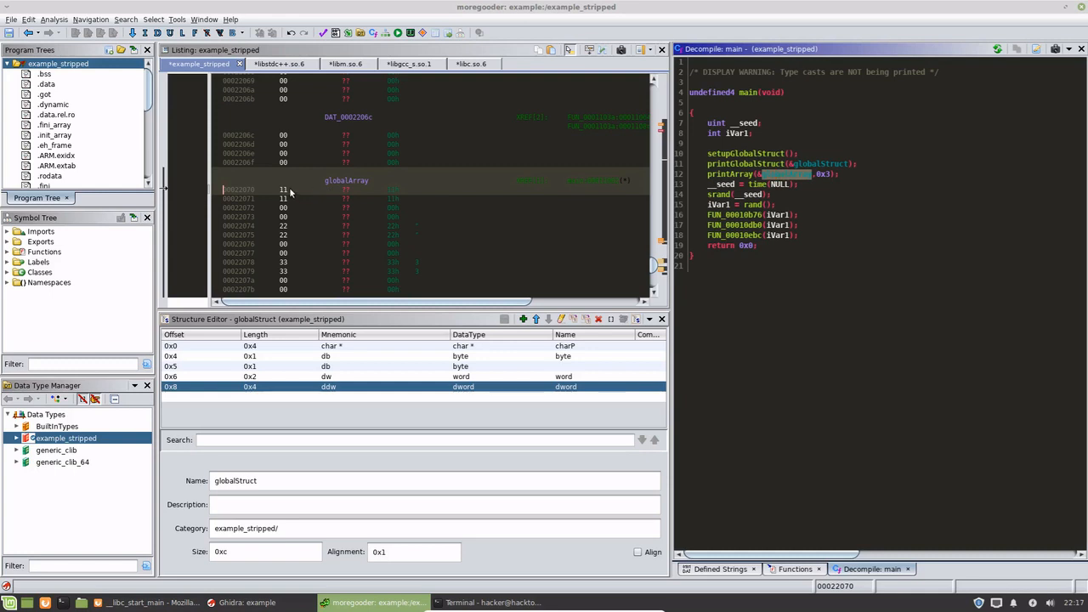
{"action": "key", "text": "w"}
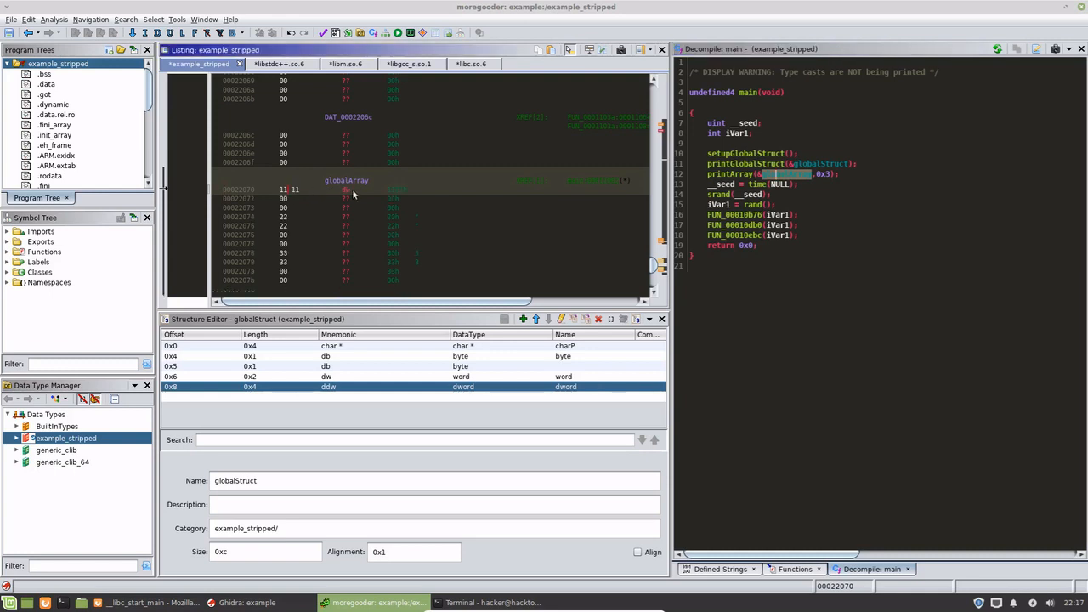
{"action": "key", "text": "d"}
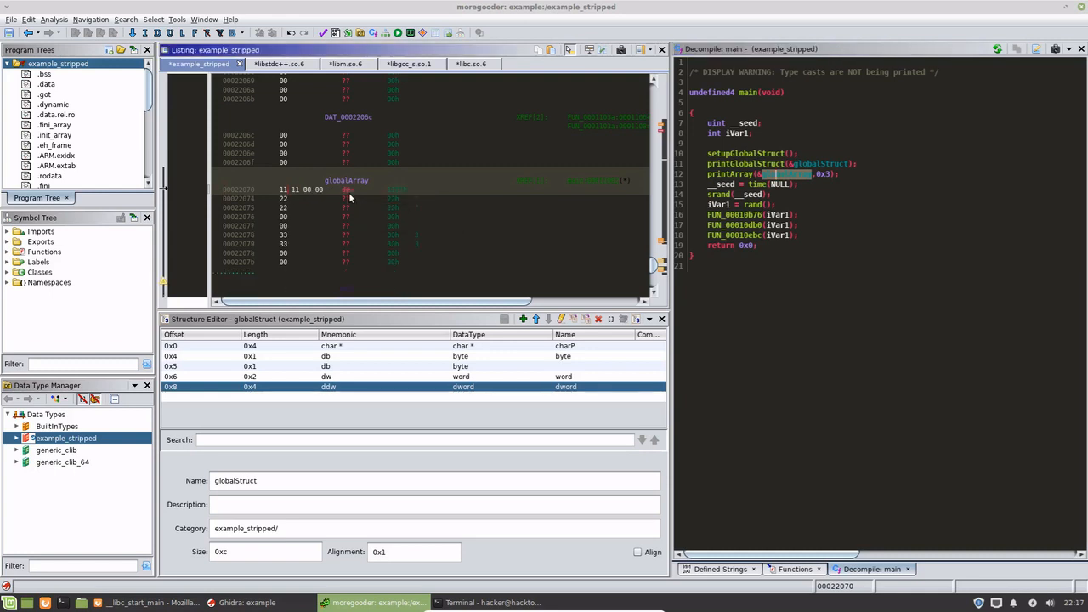
Bring up the Data actions on the globalArray dword at 00022070
{"action": "left_click", "coordinate": [391, 201]}
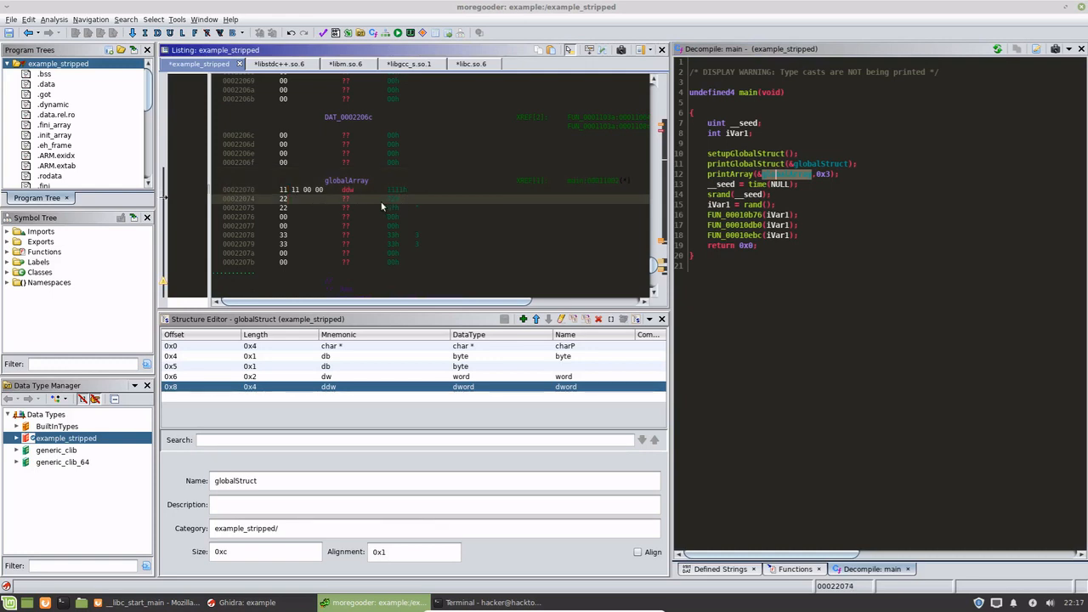
{"action": "left_click", "coordinate": [397, 191]}
{"action": "right_click", "coordinate": [398, 195]}
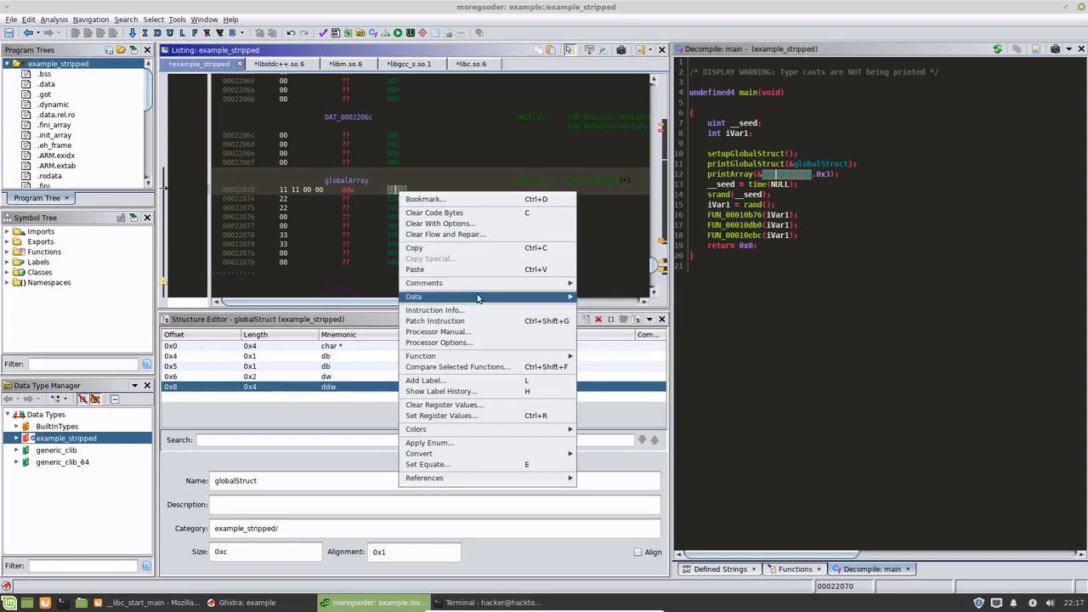
Create a 3-element dword array at globalArray holding 1111h, 2222h and 3333h
{"action": "mouse_move", "coordinate": [478, 296]}
{"action": "left_click", "coordinate": [601, 312]}
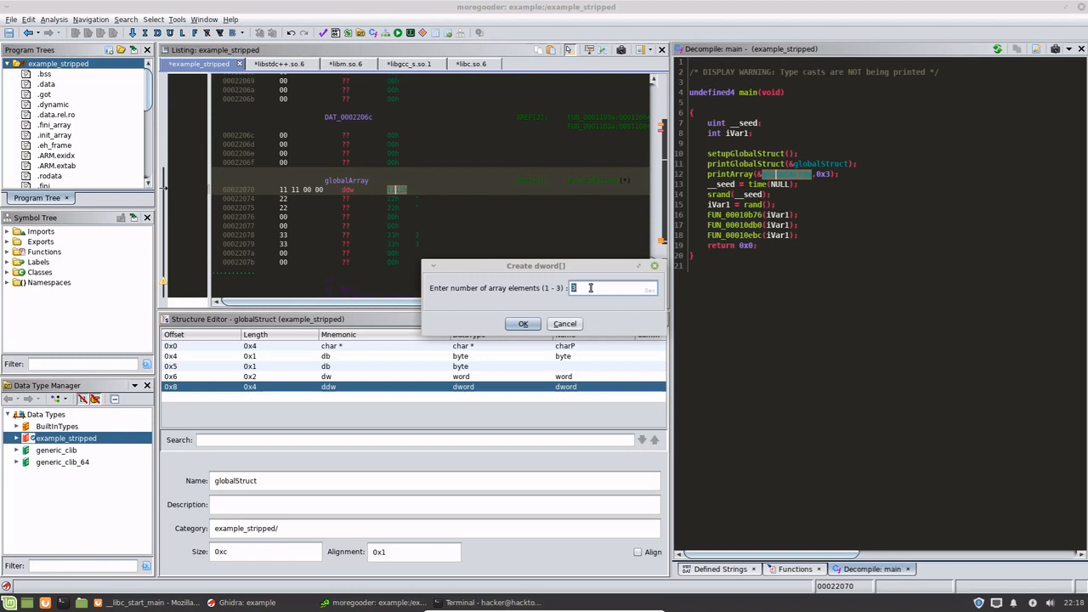
{"action": "key", "text": "Return"}
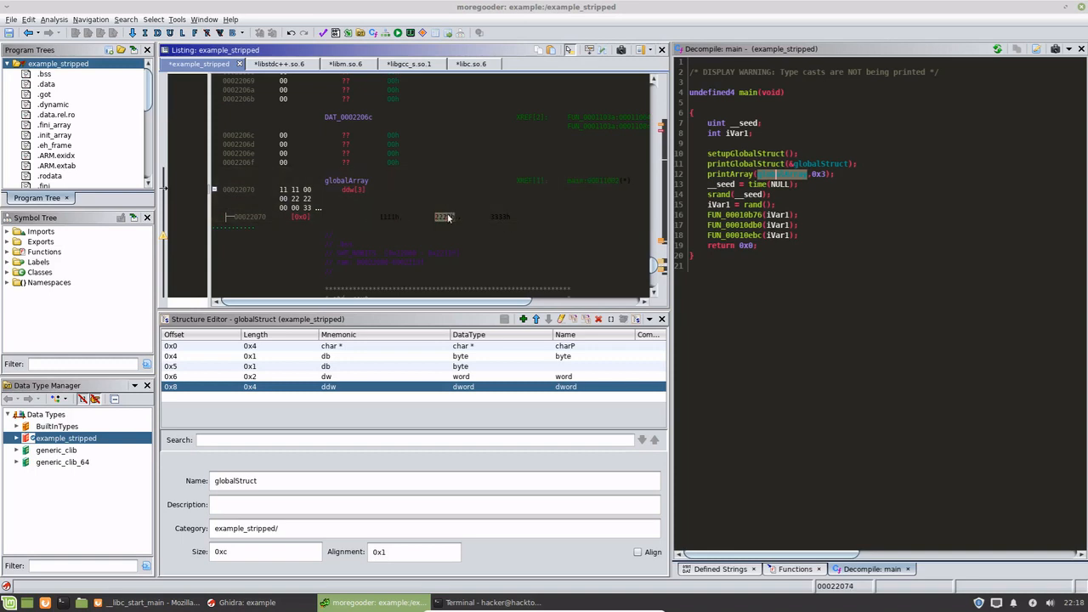
{"action": "left_click", "coordinate": [498, 216]}
{"action": "left_click", "coordinate": [779, 279]}
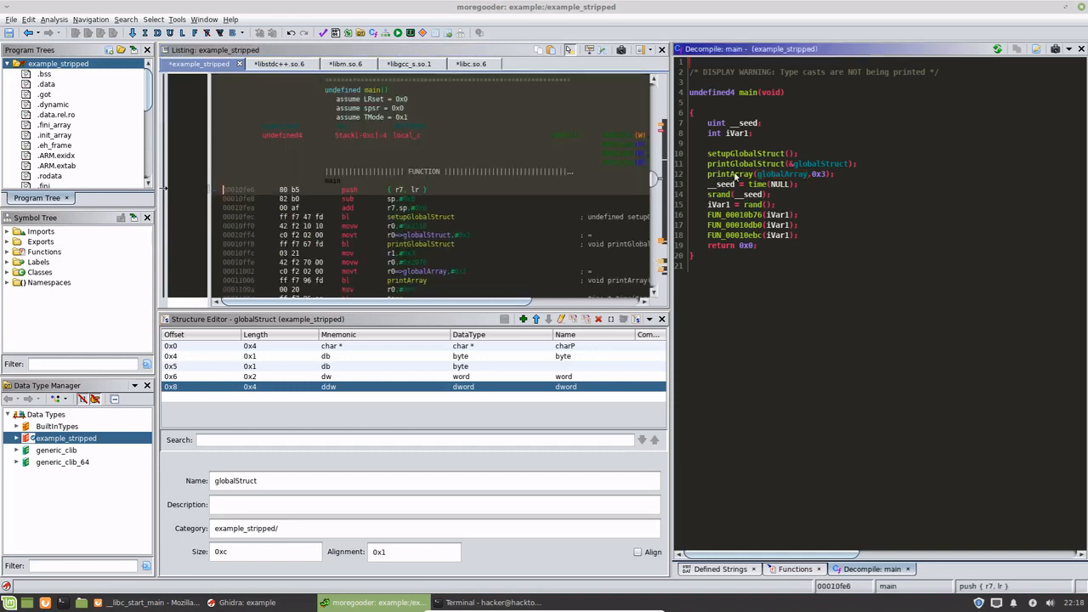
{"action": "left_click", "coordinate": [731, 174]}
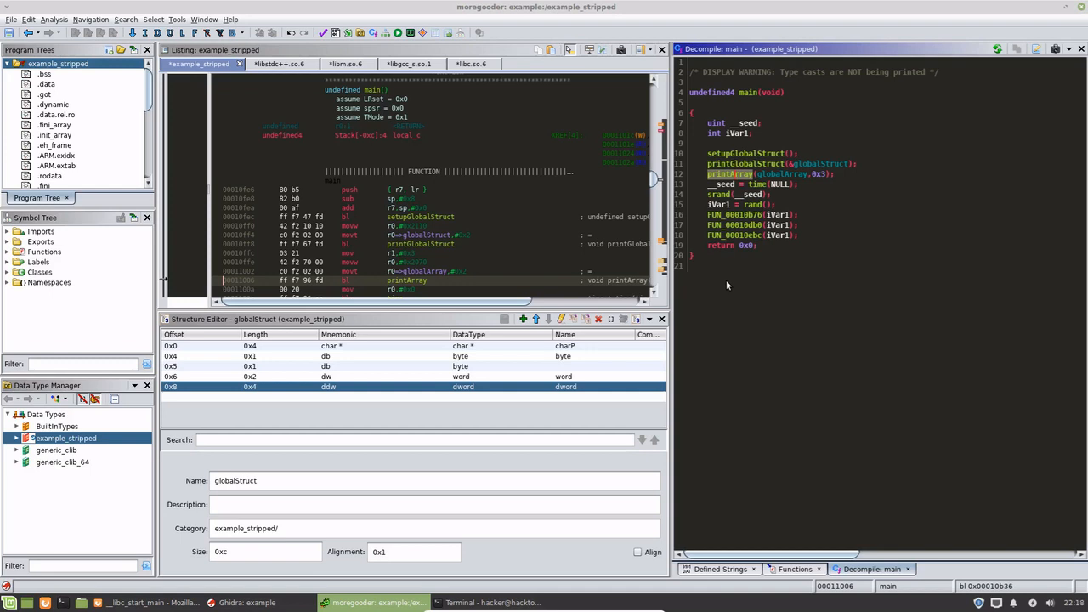
{"action": "left_click", "coordinate": [12, 282]}
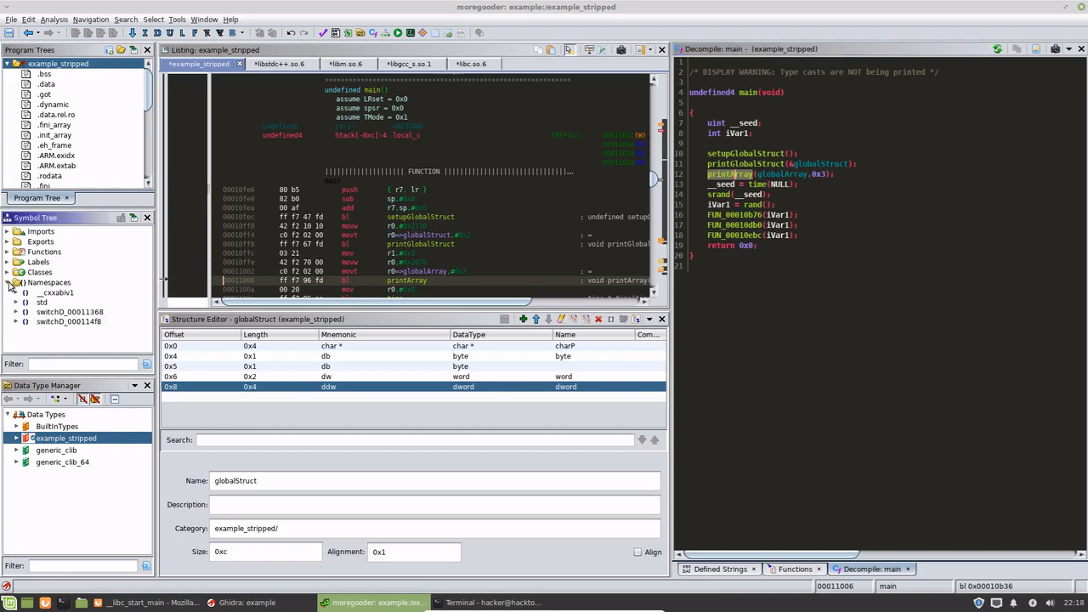
{"action": "left_click", "coordinate": [7, 272]}
{"action": "left_click", "coordinate": [7, 300]}
{"action": "left_click", "coordinate": [6, 273]}
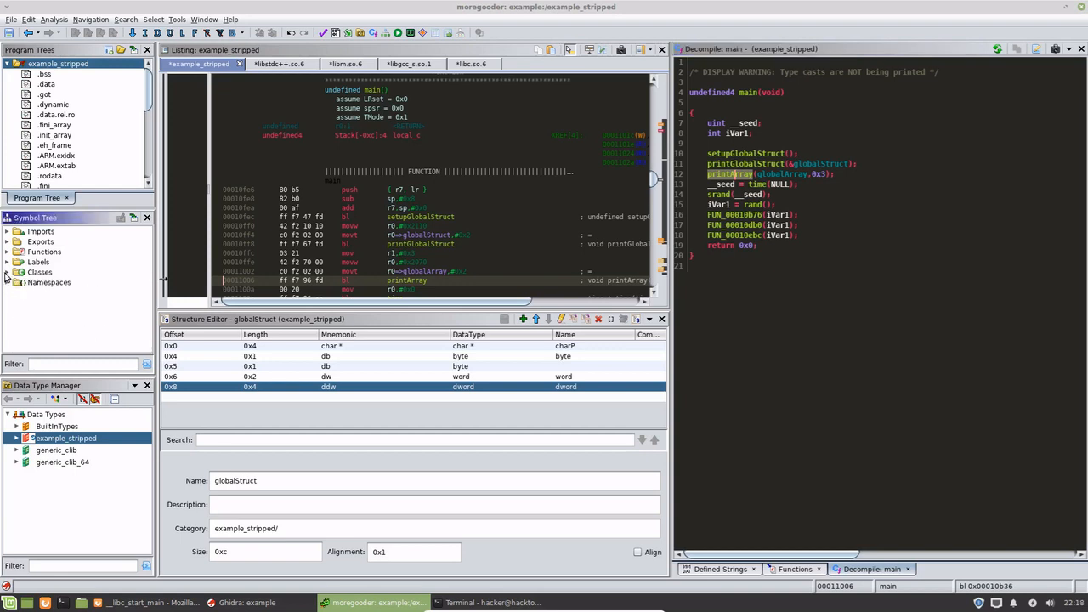